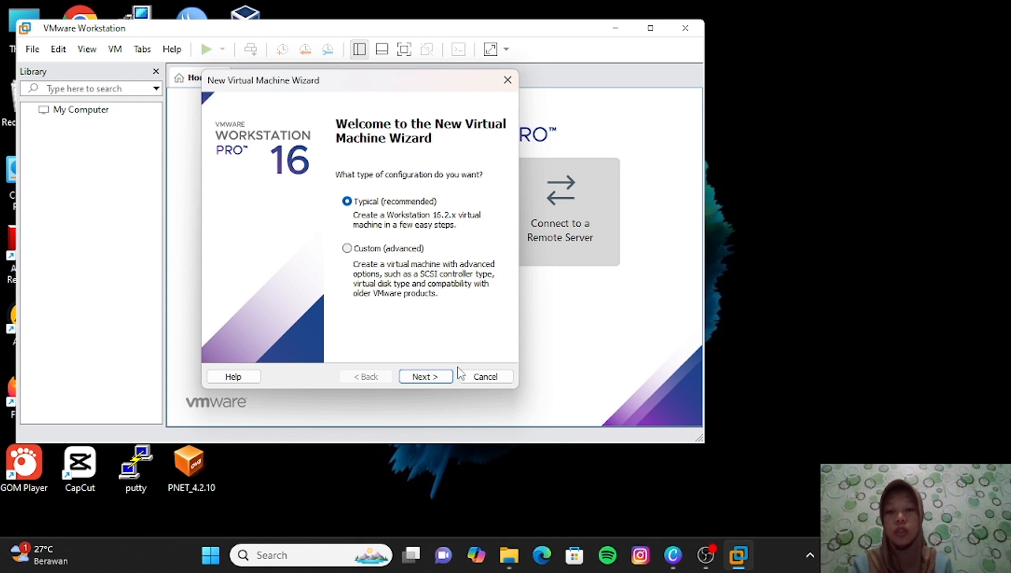
# - Use the ubuntu-20.04.6-live-server-amd64 ISO as the installer disc image and continue to Easy Install
pyautogui.click(446, 377)
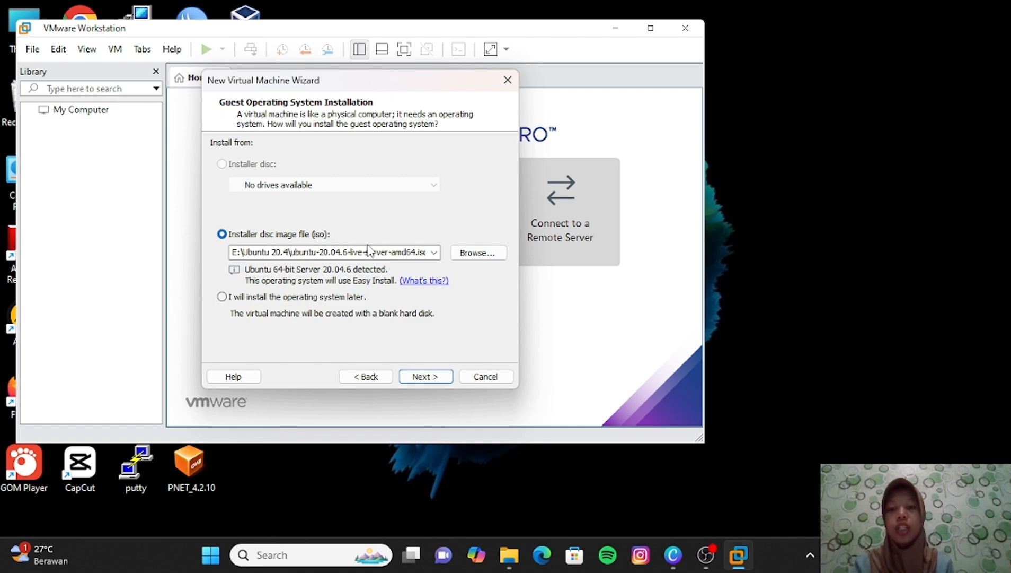
pyautogui.click(493, 257)
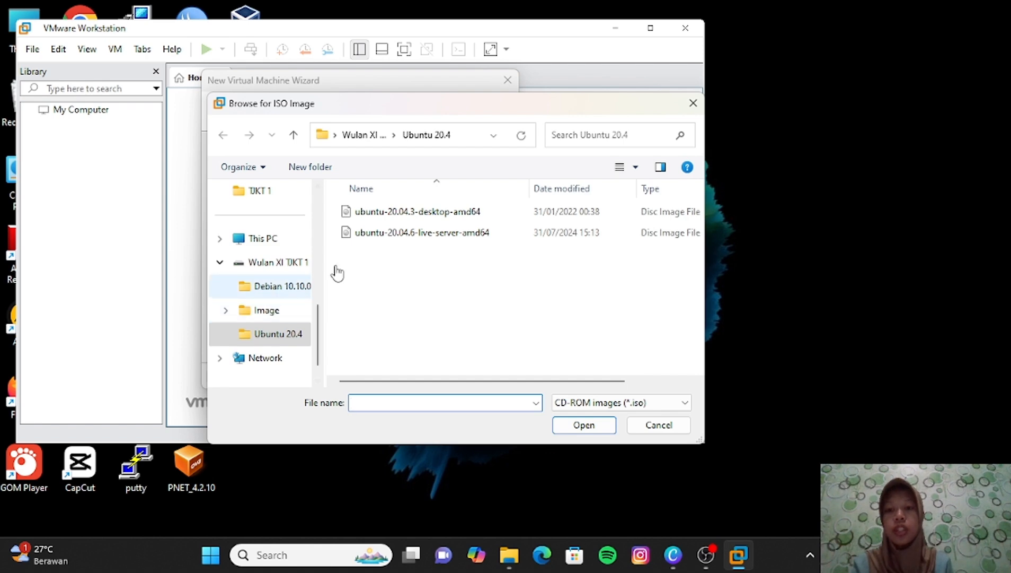
pyautogui.click(465, 234)
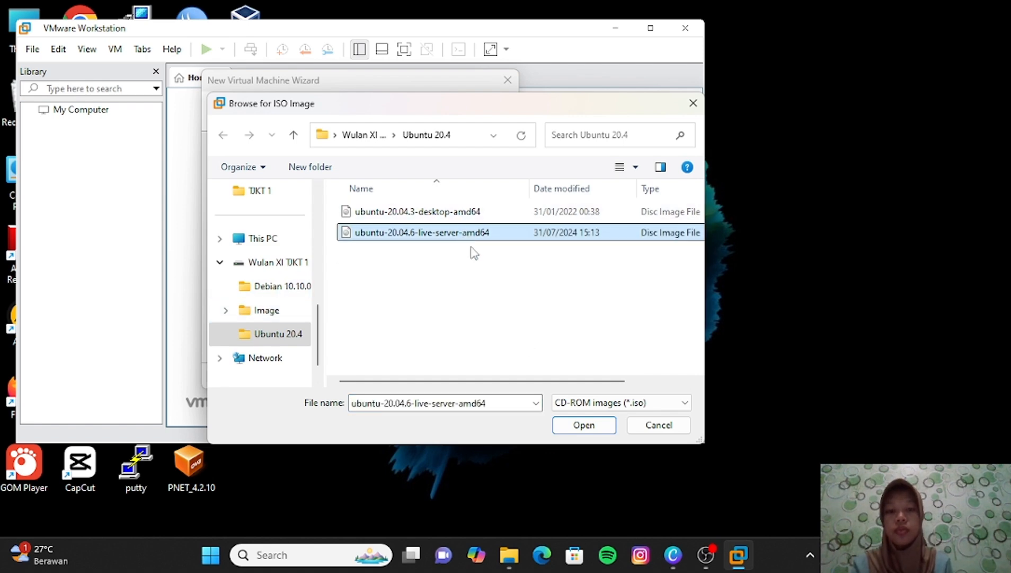
pyautogui.click(596, 428)
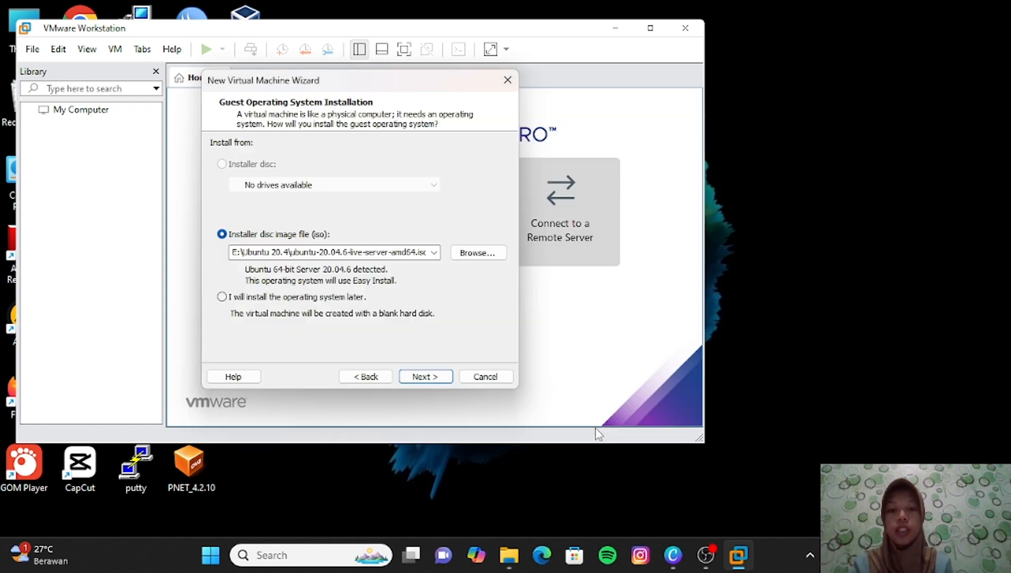
pyautogui.click(424, 377)
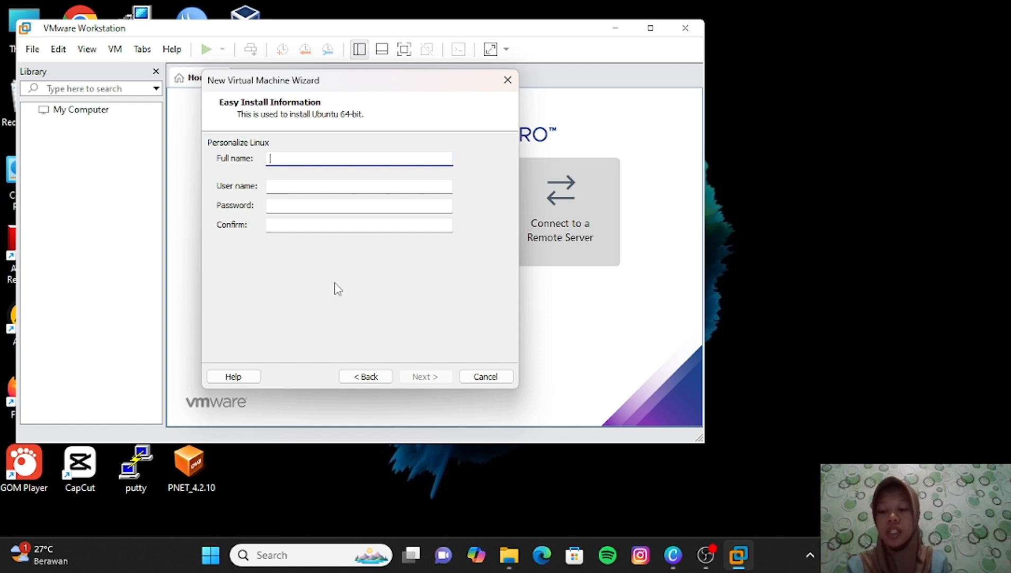
# - Enter the Linux account's full name, user name, password and password confirmation, then continue
pyautogui.write('wu')
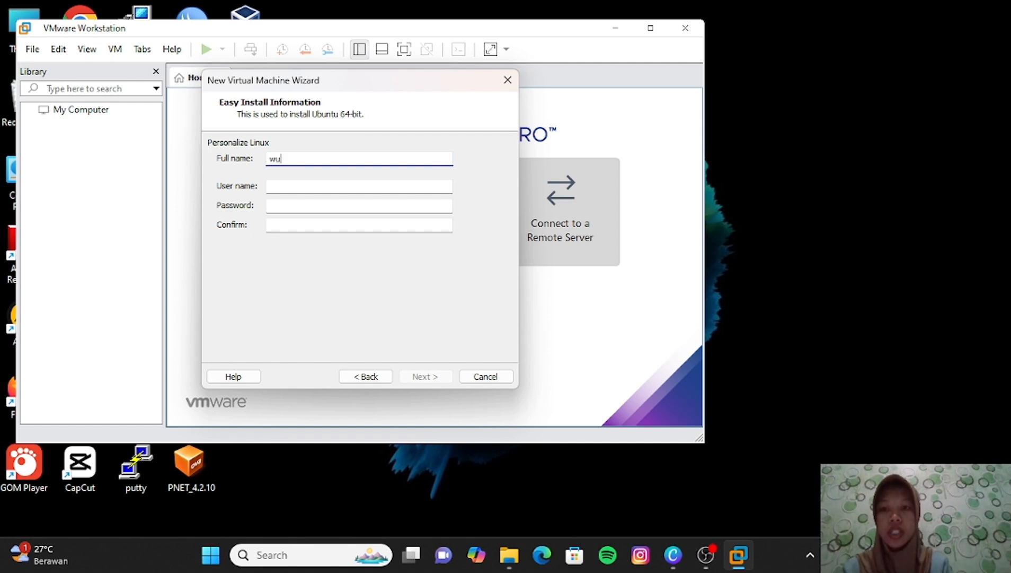
pyautogui.write('lanra')
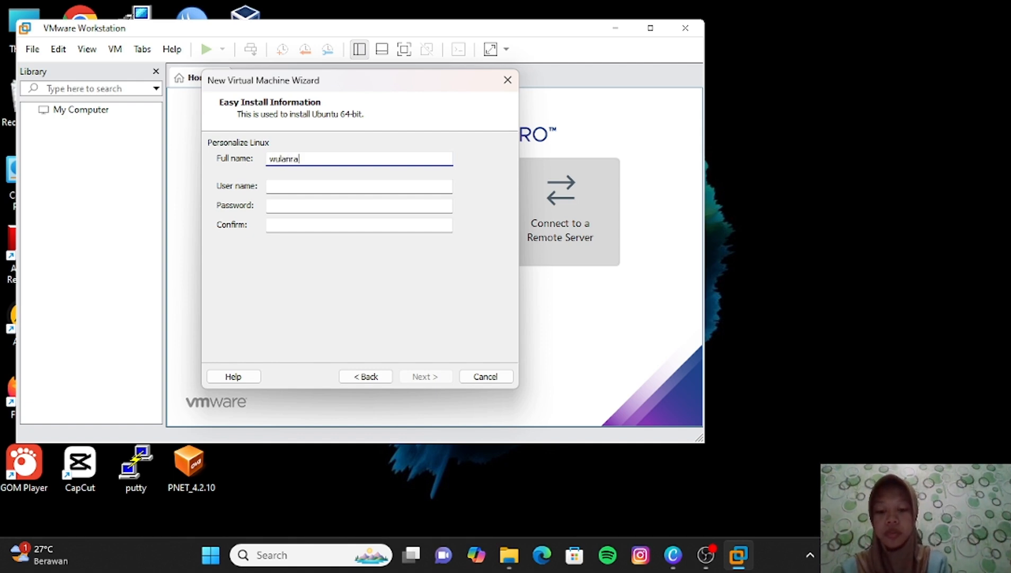
pyautogui.write('madhani')
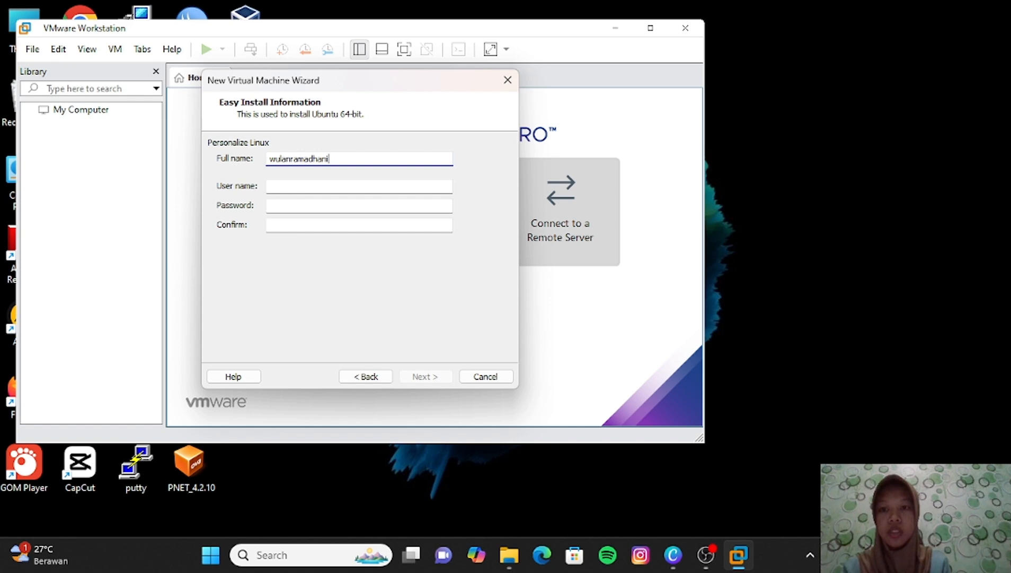
pyautogui.click(336, 184)
pyautogui.write('w')
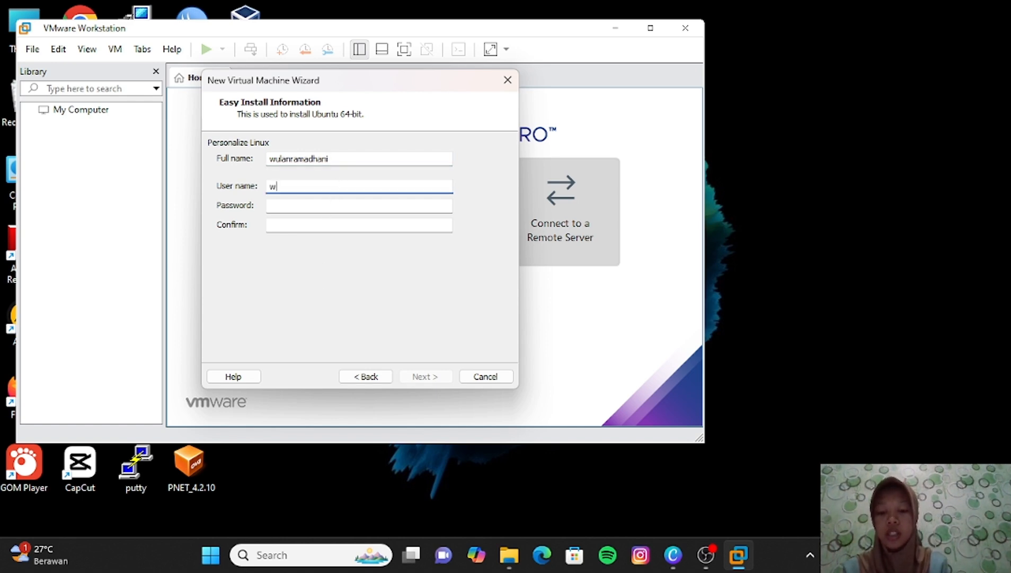
pyautogui.write('ualn')
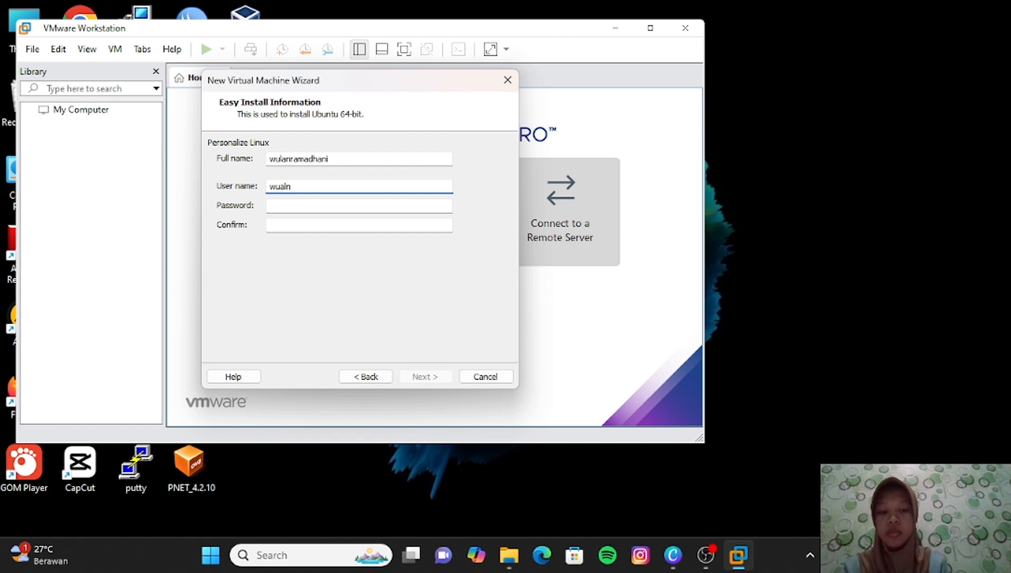
pyautogui.press('BackSpace')
pyautogui.press('BackSpace')
pyautogui.press('BackSpace')
pyautogui.write('lan')
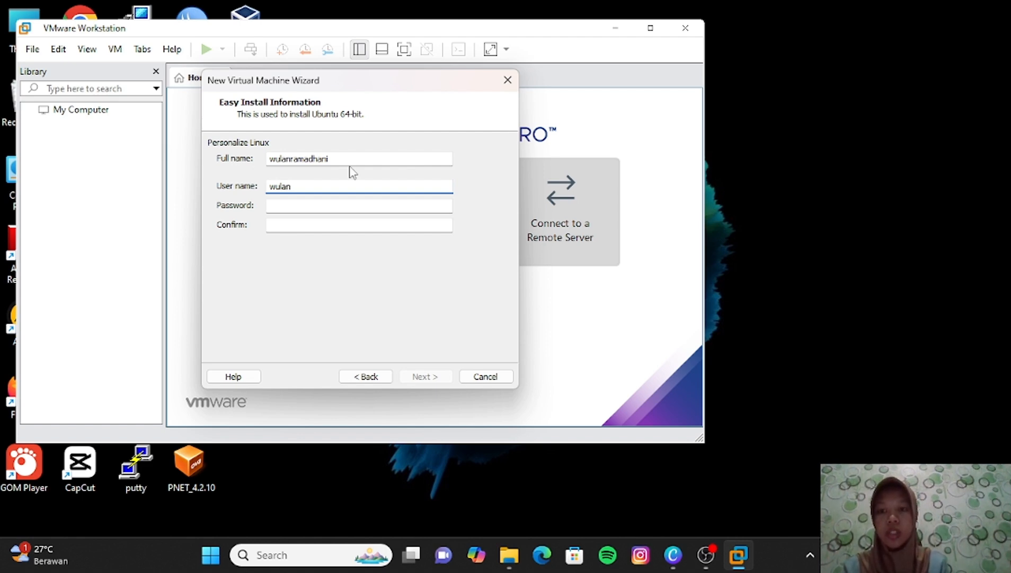
pyautogui.click(323, 206)
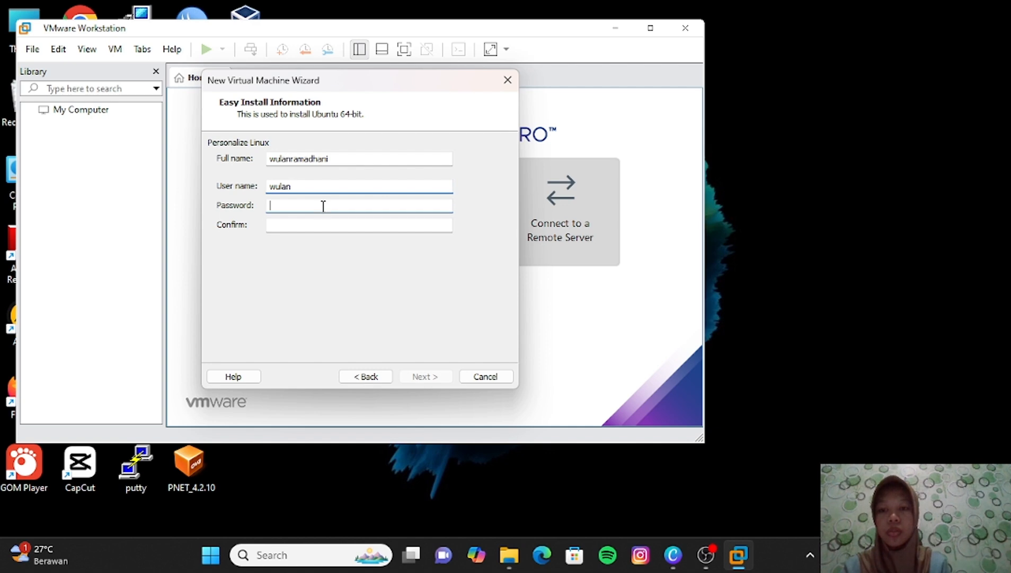
pyautogui.write('12345')
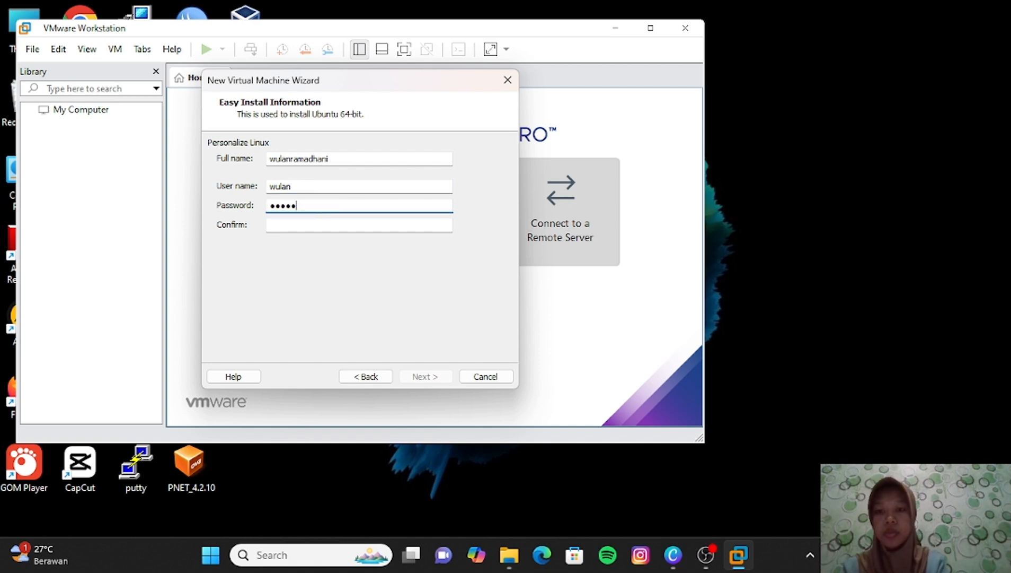
pyautogui.click(320, 225)
pyautogui.write('1234')
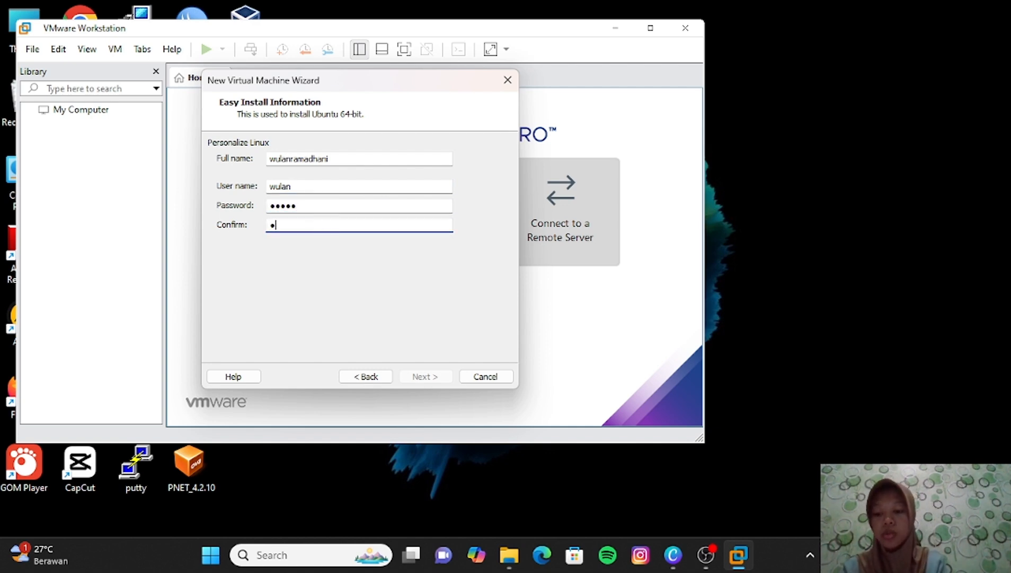
pyautogui.write('5')
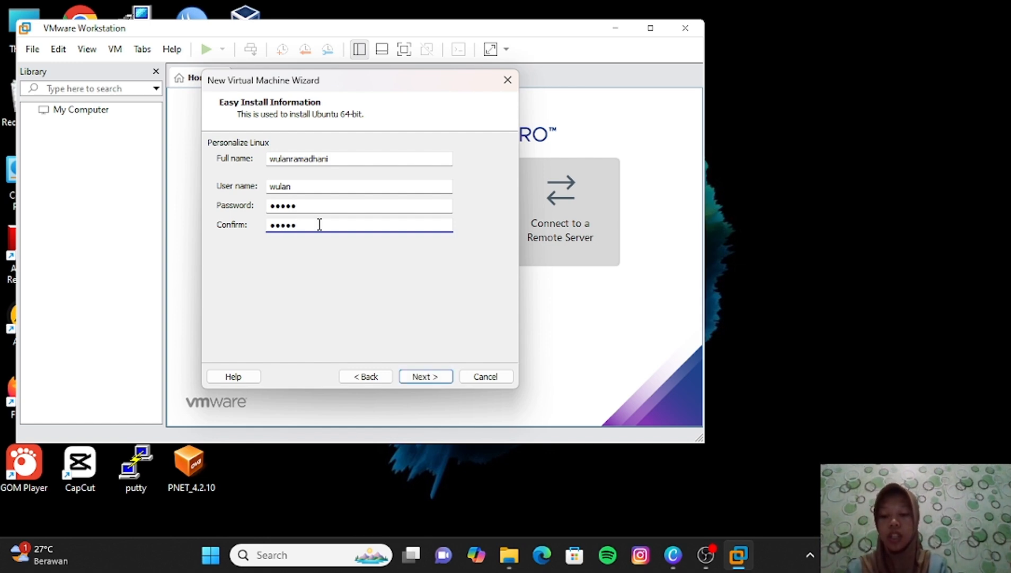
pyautogui.click(426, 377)
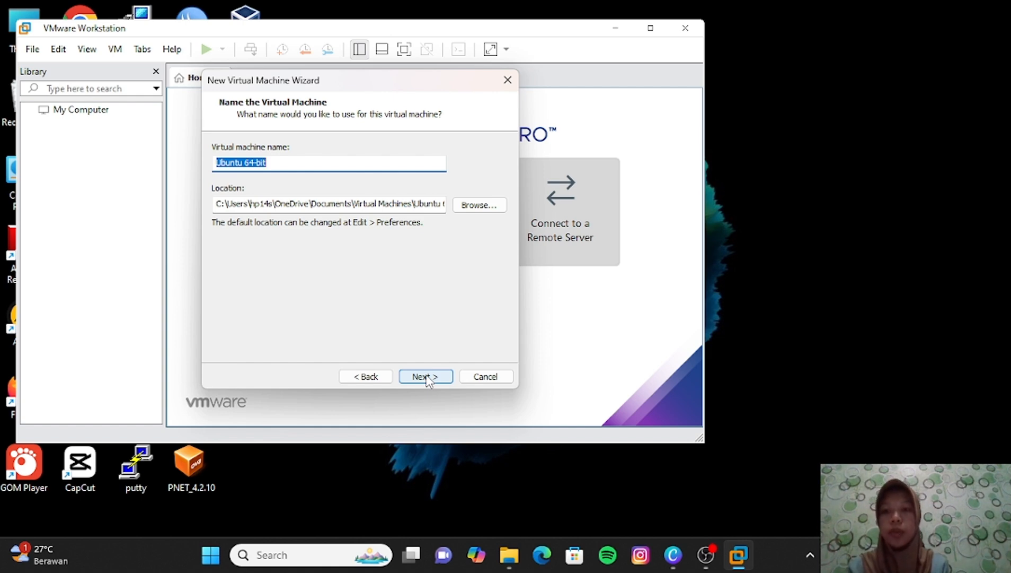
# - Name the VM 'Ubuntu server 1' and set its maximum disk size to 10 GB
pyautogui.write('Ubuntu server')
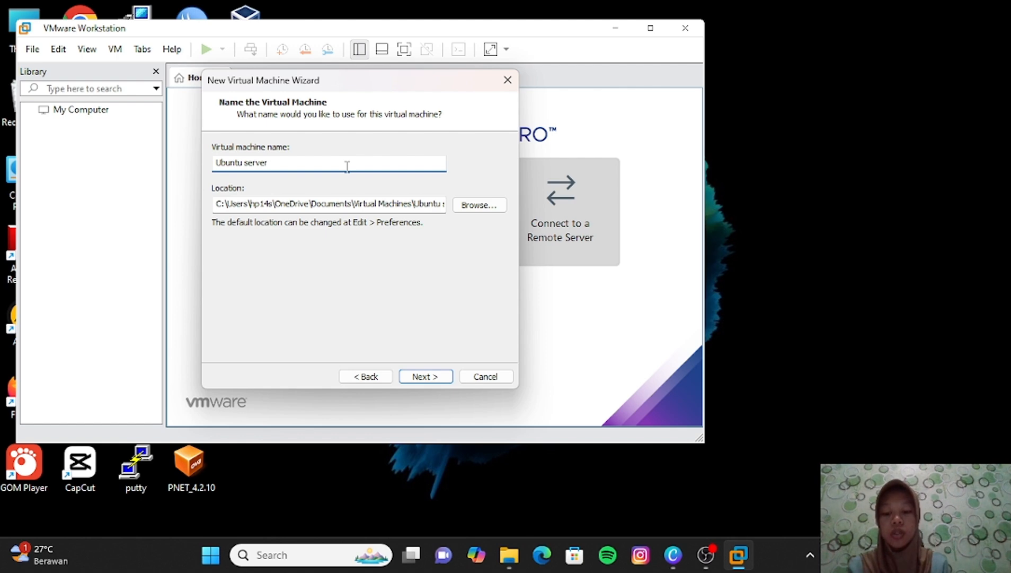
pyautogui.write(' 1')
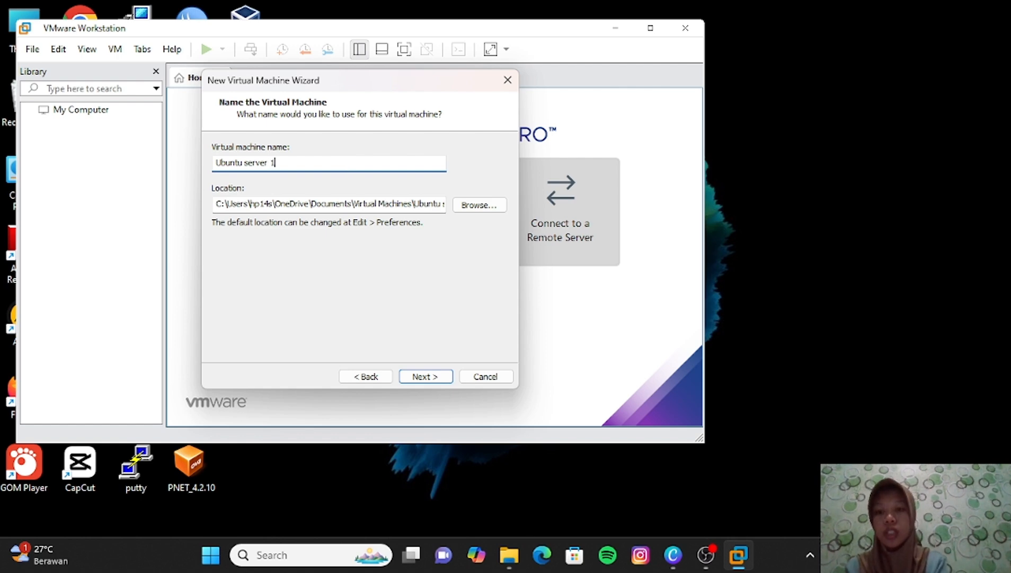
pyautogui.click(446, 377)
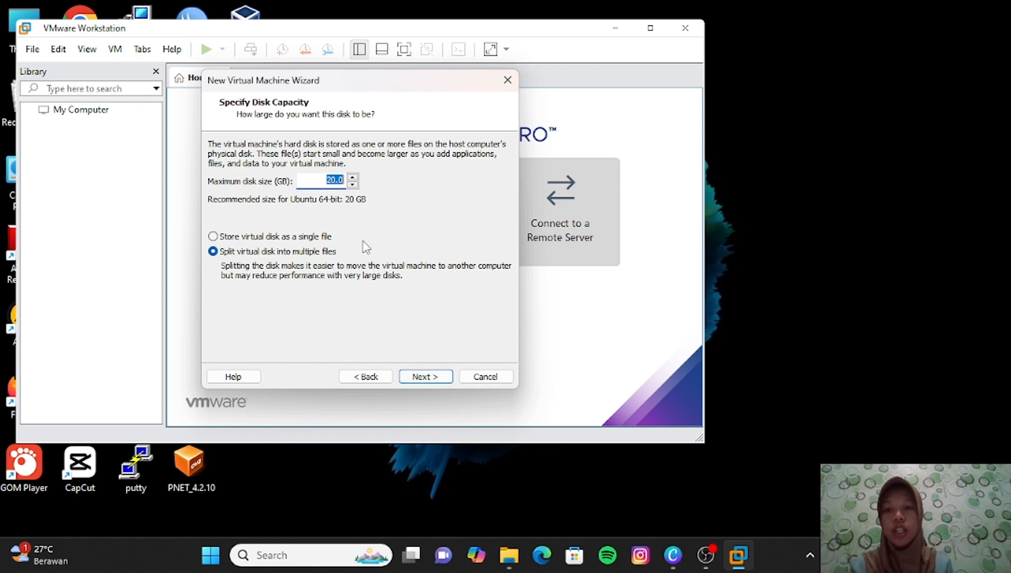
pyautogui.click(333, 182)
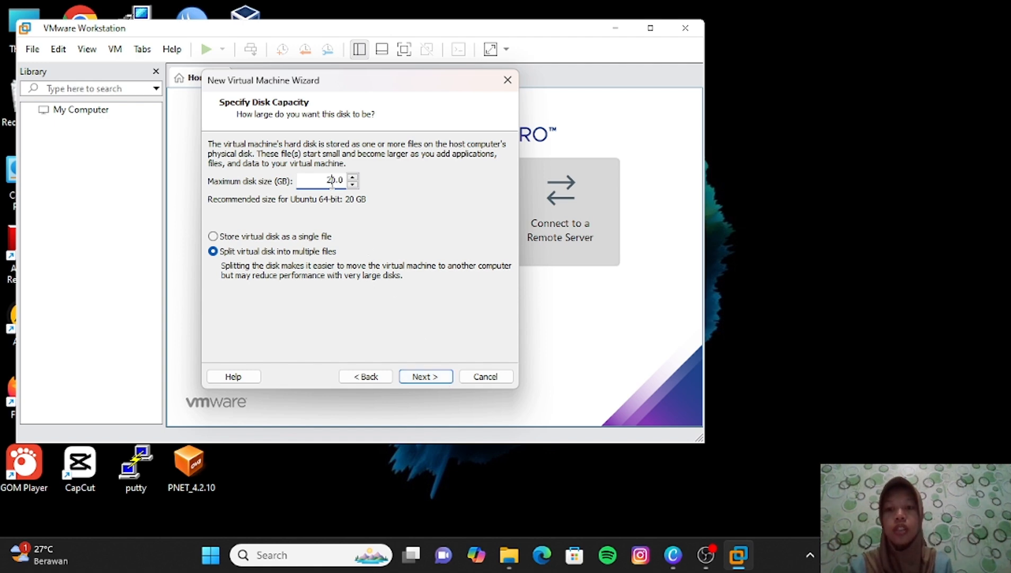
pyautogui.write('1')
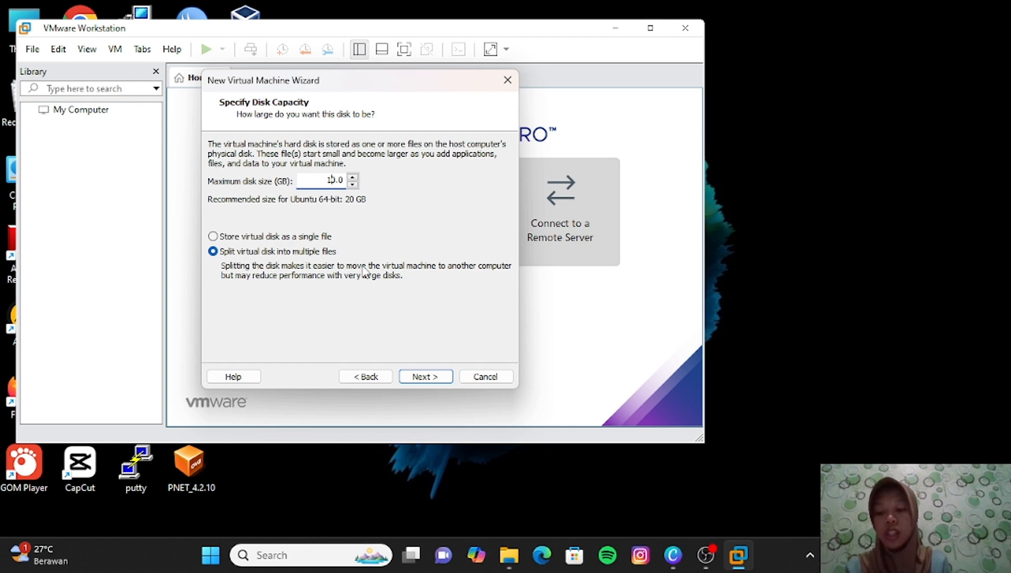
pyautogui.click(438, 376)
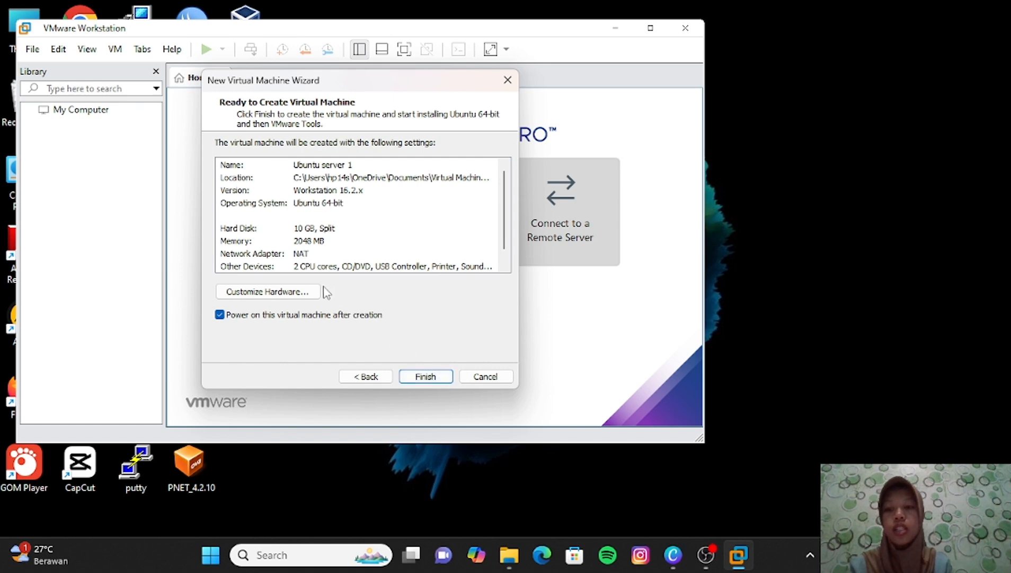
# - Change the VM hardware to 1 processor and check the network adapter before closing
pyautogui.click(300, 291)
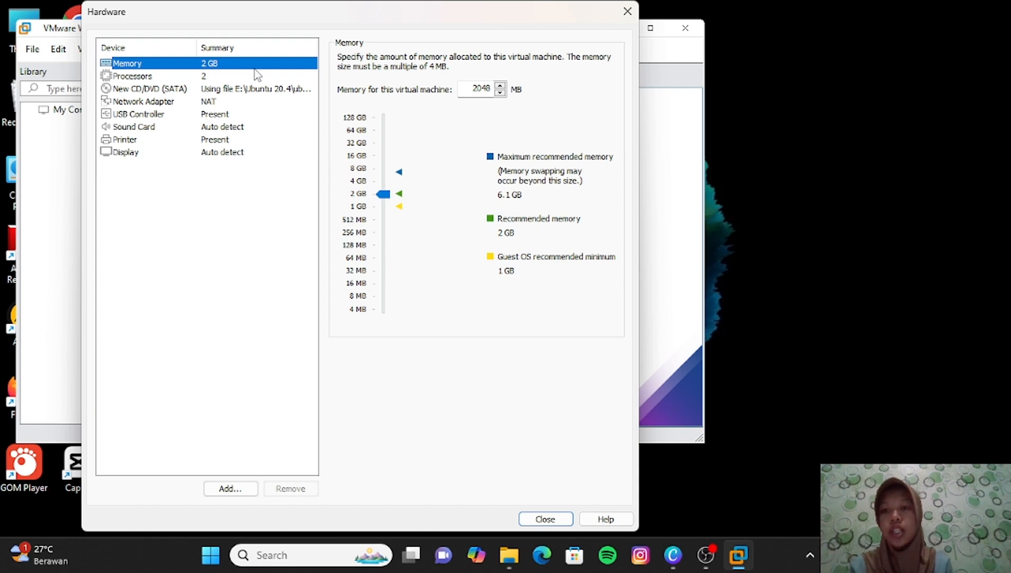
pyautogui.click(236, 78)
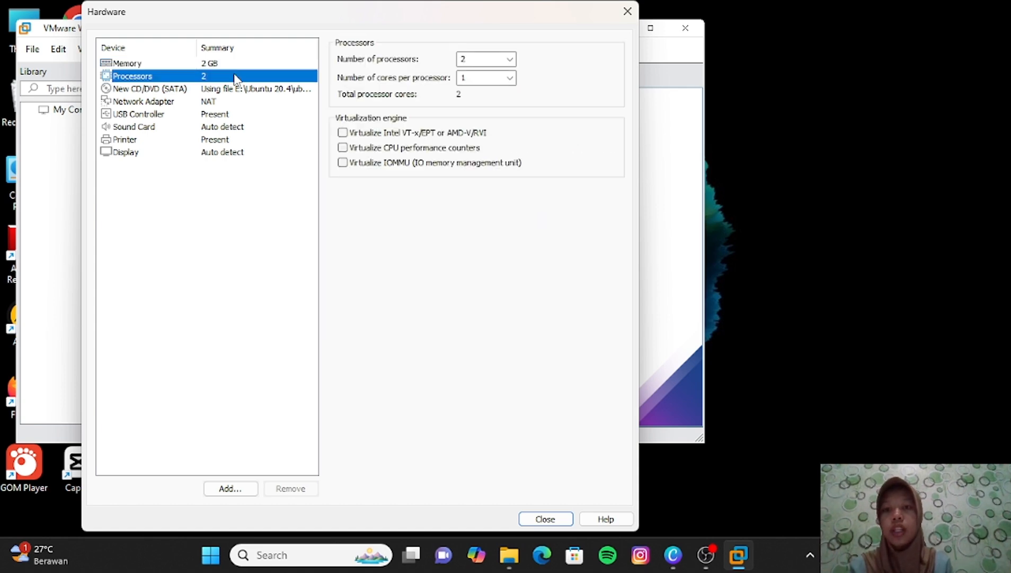
pyautogui.doubleClick(470, 59)
pyautogui.press('BackSpace')
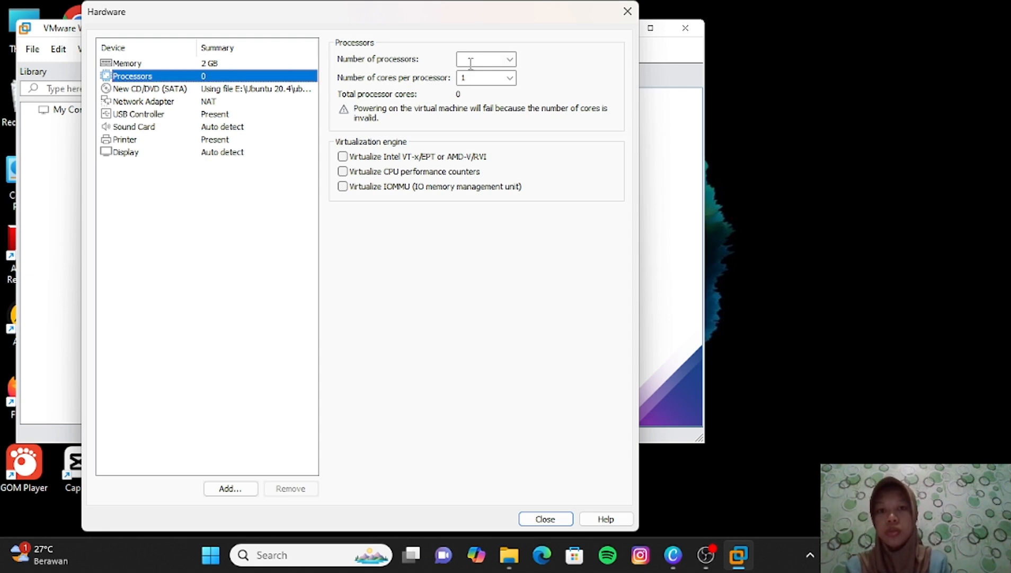
pyautogui.write('1')
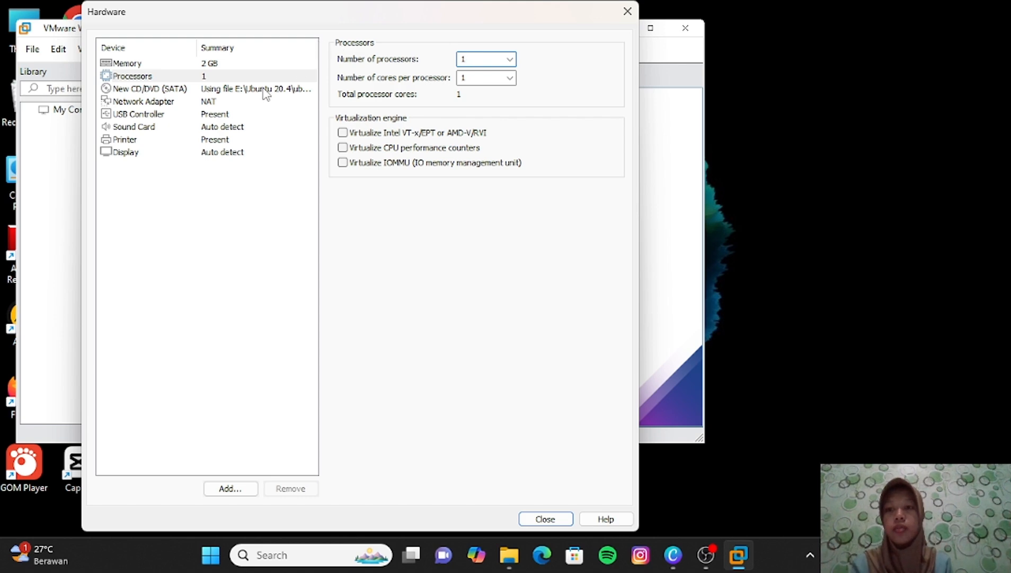
pyautogui.click(228, 101)
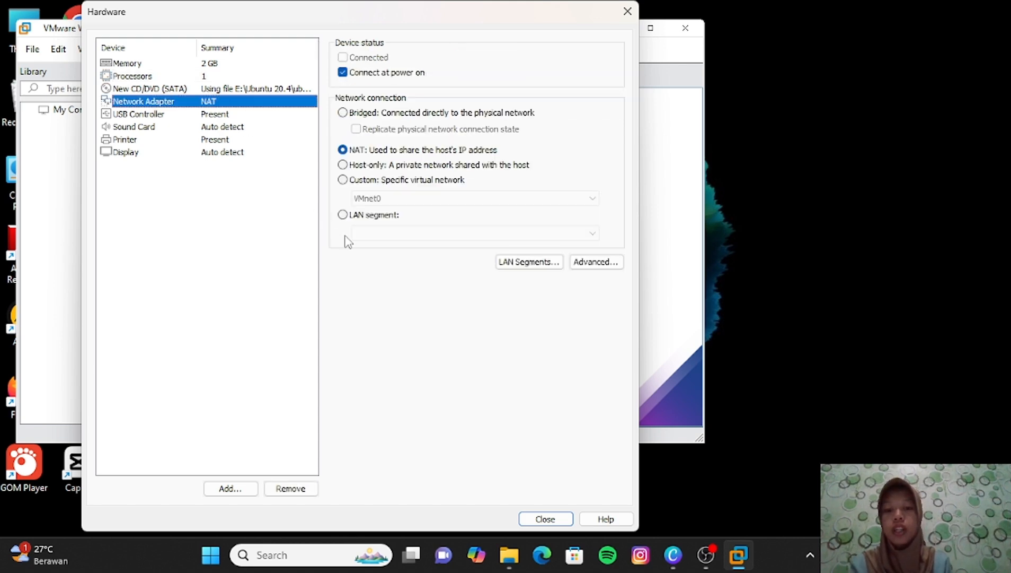
pyautogui.click(545, 517)
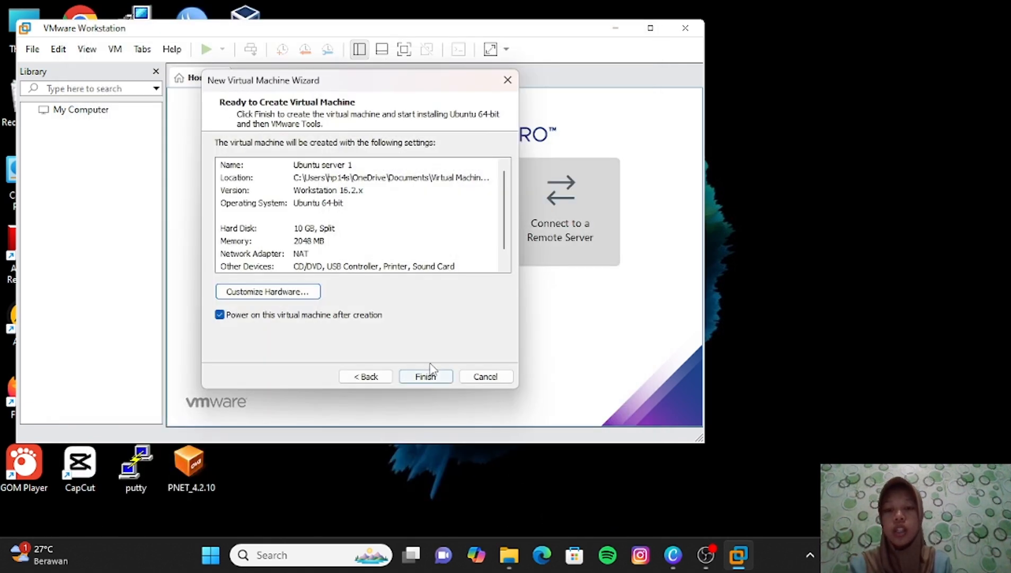
# - Finish the wizard to create and power on Ubuntu server 1, then maximize the VMware window
pyautogui.click(428, 374)
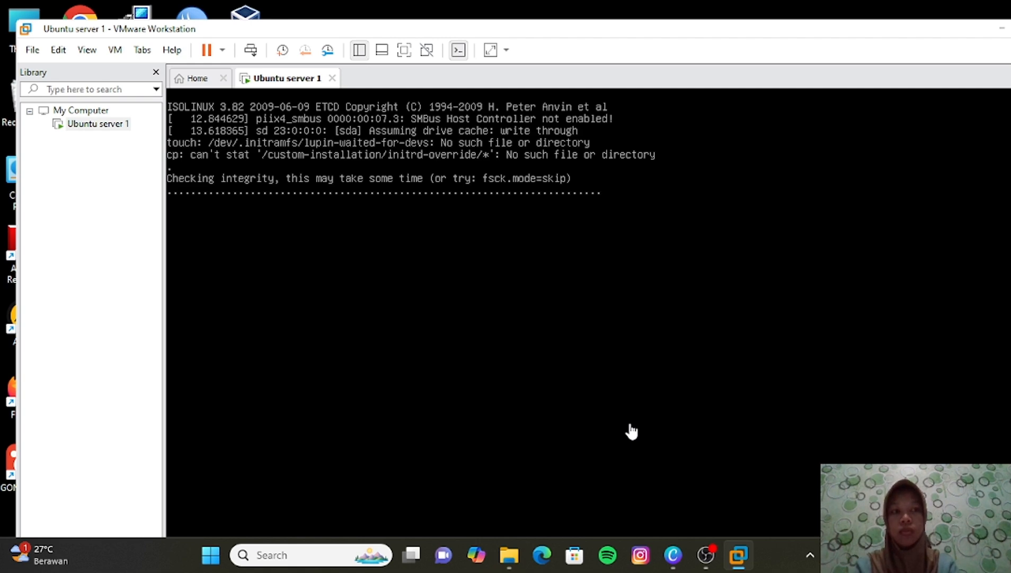
pyautogui.moveTo(835, 33); pyautogui.dragTo(806, 15)
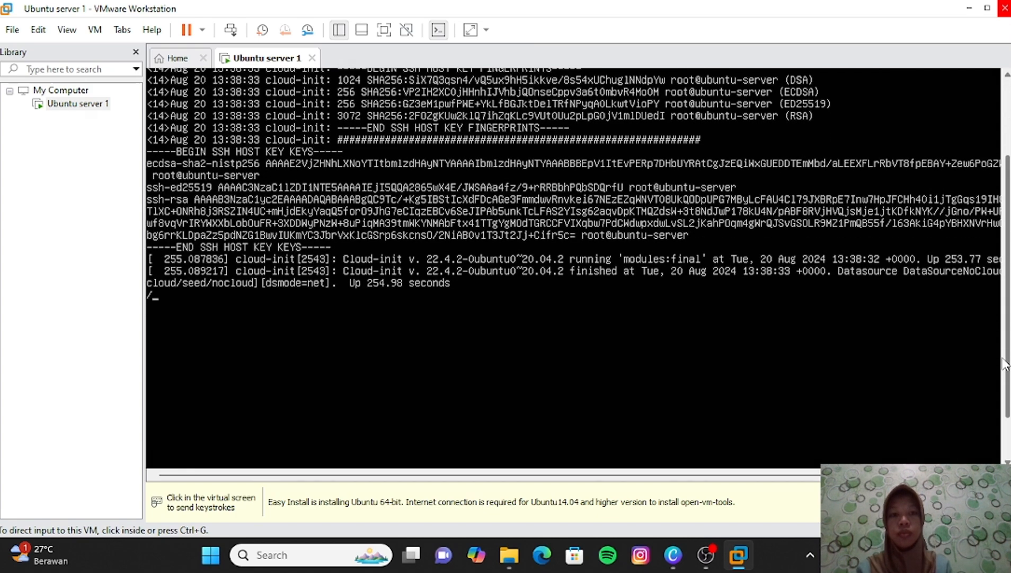
# - Confirm the installer language, continue without updating, and accept the guided storage layout
pyautogui.press('Return')
pyautogui.press('Down')
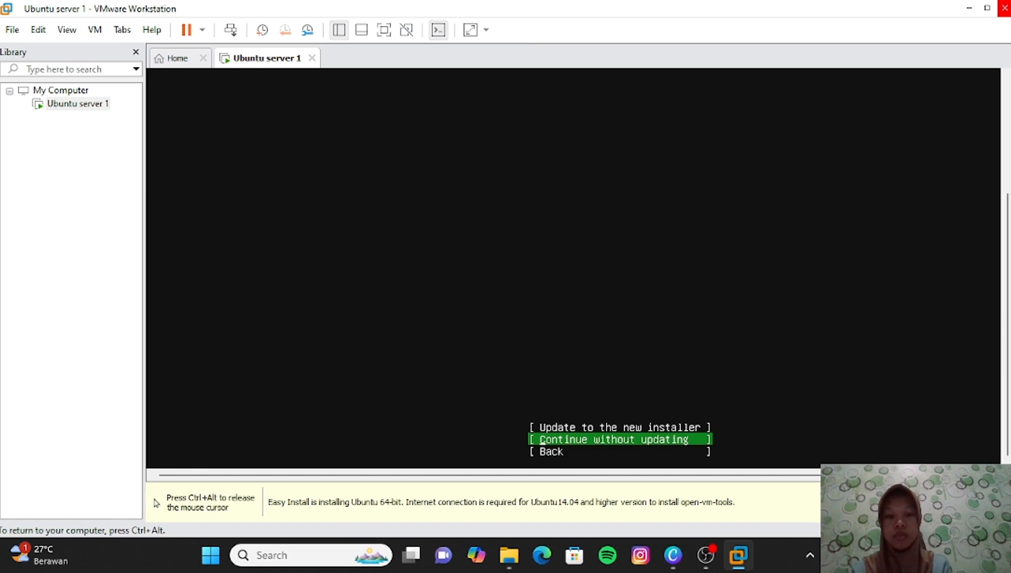
pyautogui.press('Return')
pyautogui.click(635, 449)
pyautogui.press('Return')
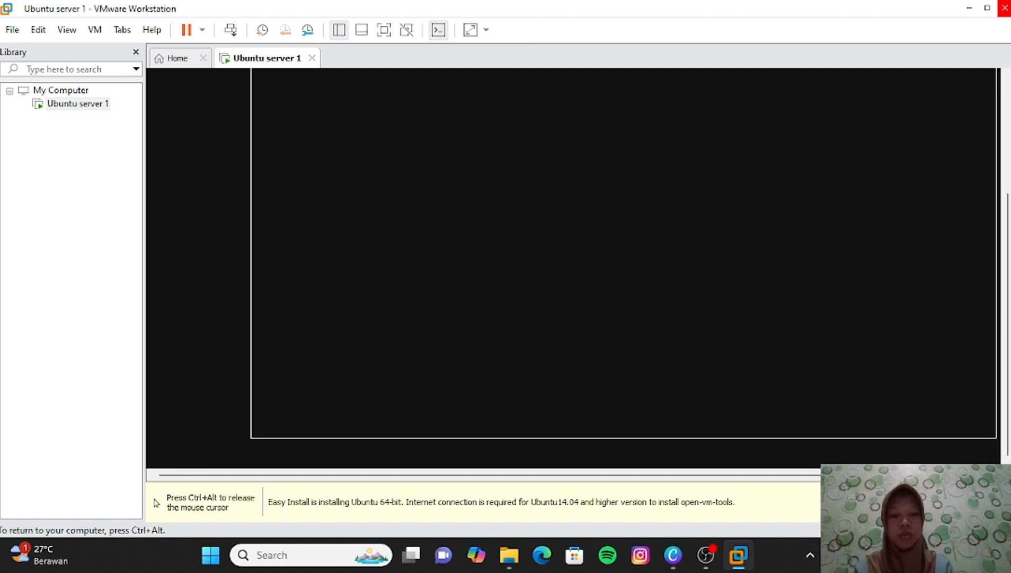
pyautogui.press('Tab')
pyautogui.press('Return')
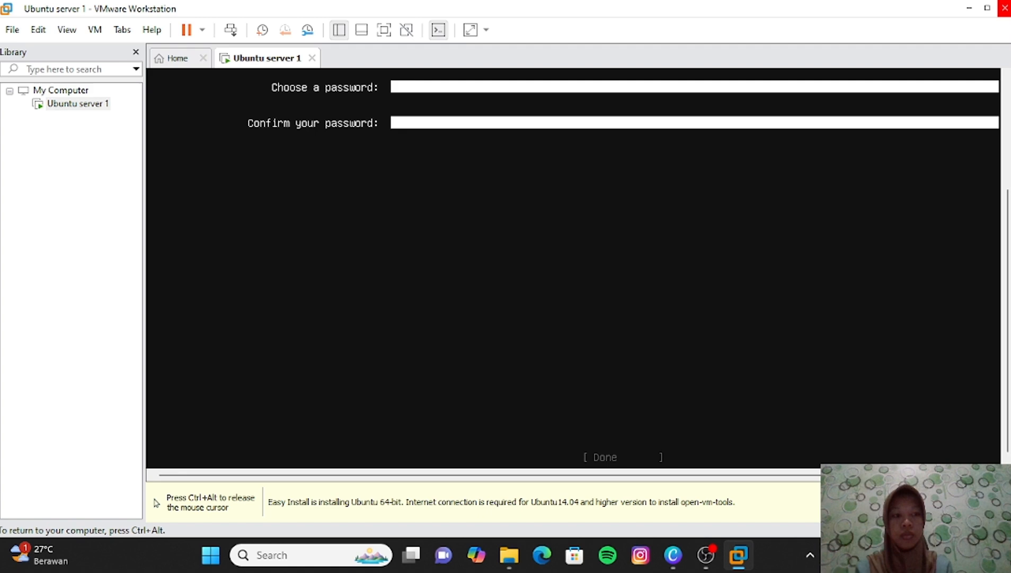
# - Fill in the profile with the user's name, server name, username and password
pyautogui.write('wulanramadhani')
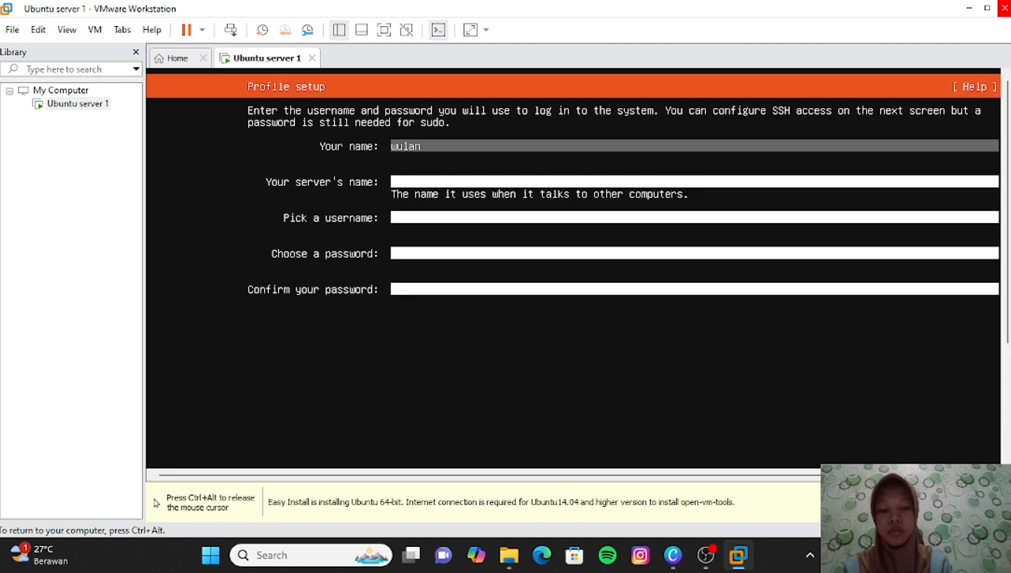
pyautogui.press('Tab')
pyautogui.write('ramadhani')
pyautogui.press('Tab')
pyautogui.write('wulan')
pyautogui.press('Tab')
pyautogui.write('******')
pyautogui.press('Tab')
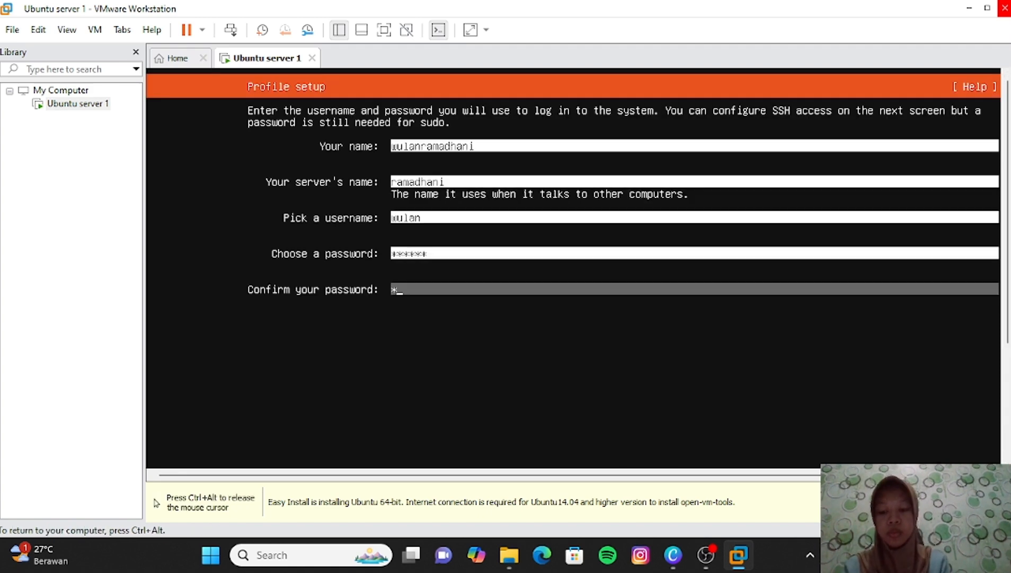
pyautogui.write('******')
# - Accept the SSH setup, skip extra snaps, and start the Ubuntu Server installation
pyautogui.moveTo(1008, 219); pyautogui.dragTo(1008, 324)
pyautogui.click(944, 328)
pyautogui.moveTo(1007, 257); pyautogui.dragTo(1007, 143)
pyautogui.click(954, 186)
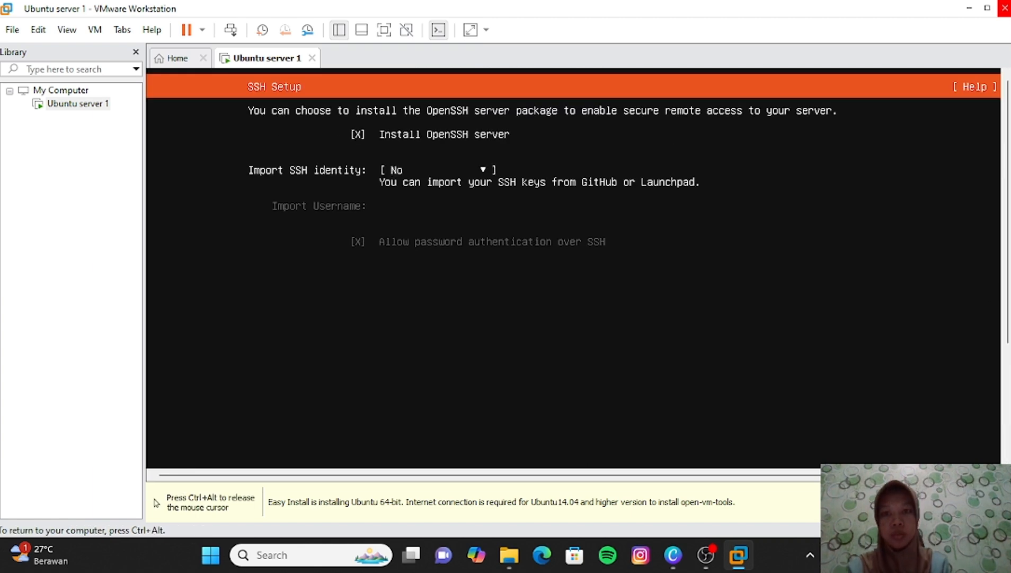
pyautogui.hotkey('ctrl', 'alt')
pyautogui.moveTo(1008, 334); pyautogui.dragTo(1006, 458)
pyautogui.click(955, 371)
pyautogui.press('Return')
pyautogui.press('Tab')
pyautogui.press('Return')
pyautogui.hotkey('ctrl', 'alt')
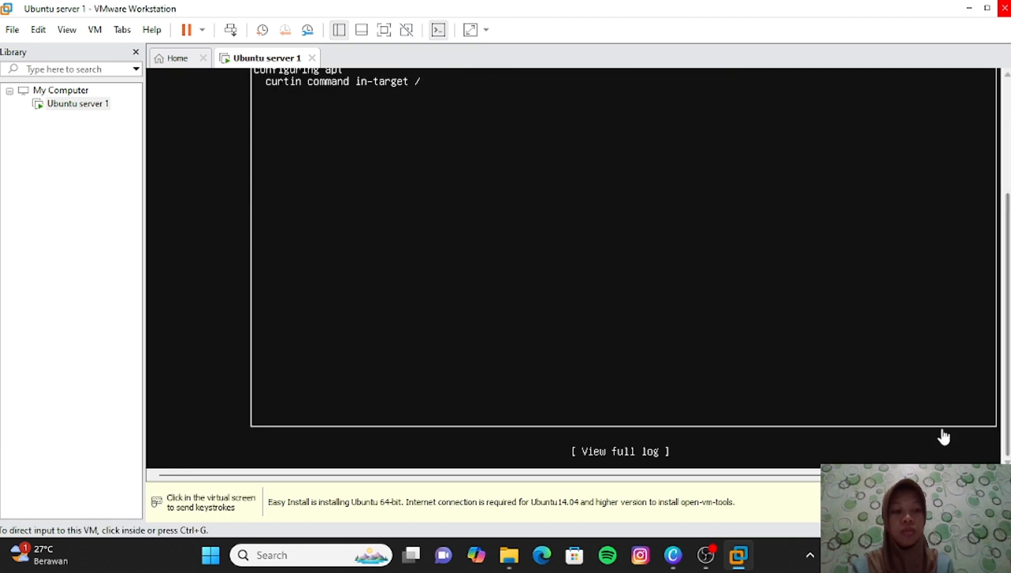
pyautogui.click(901, 554)
pyautogui.click(806, 180)
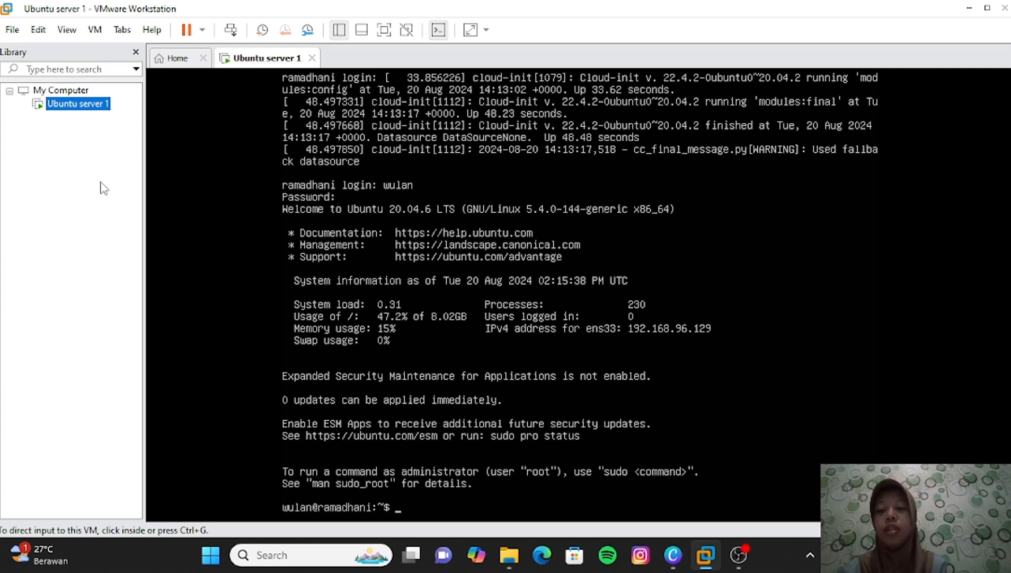
# - Set the guest display to Free Stretch and switch the VM to full screen
pyautogui.click(67, 28)
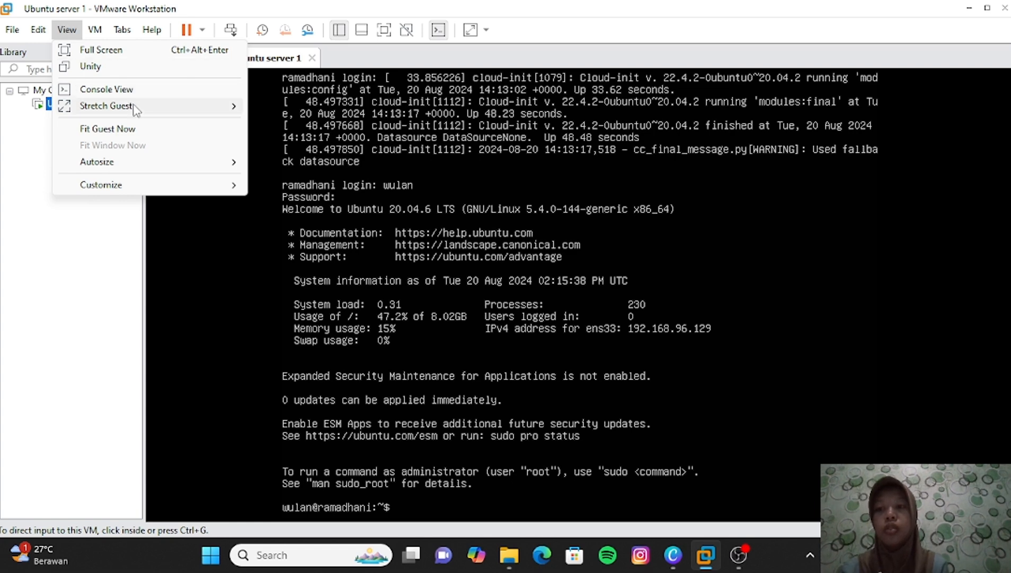
pyautogui.moveTo(136, 109)
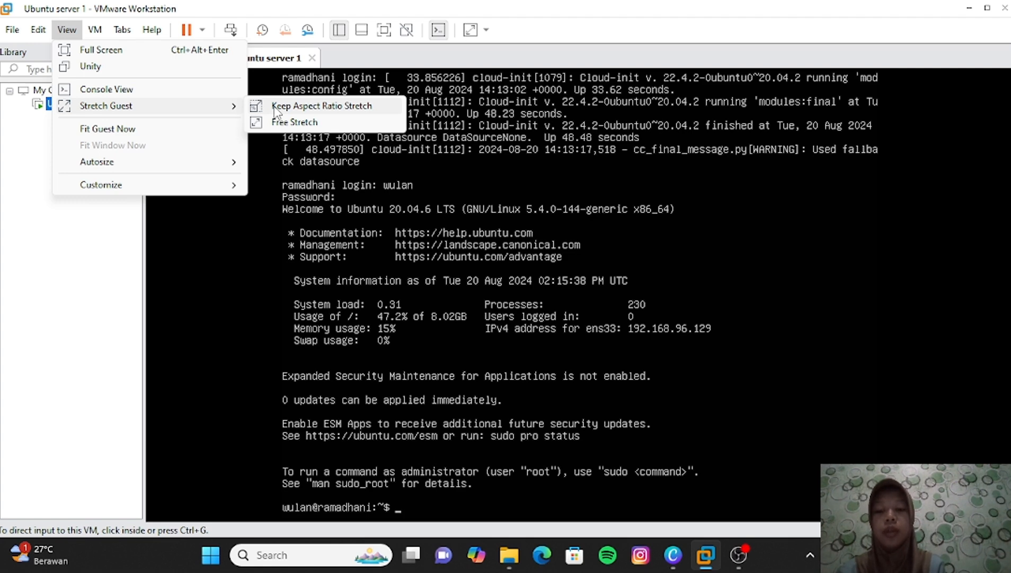
pyautogui.click(297, 122)
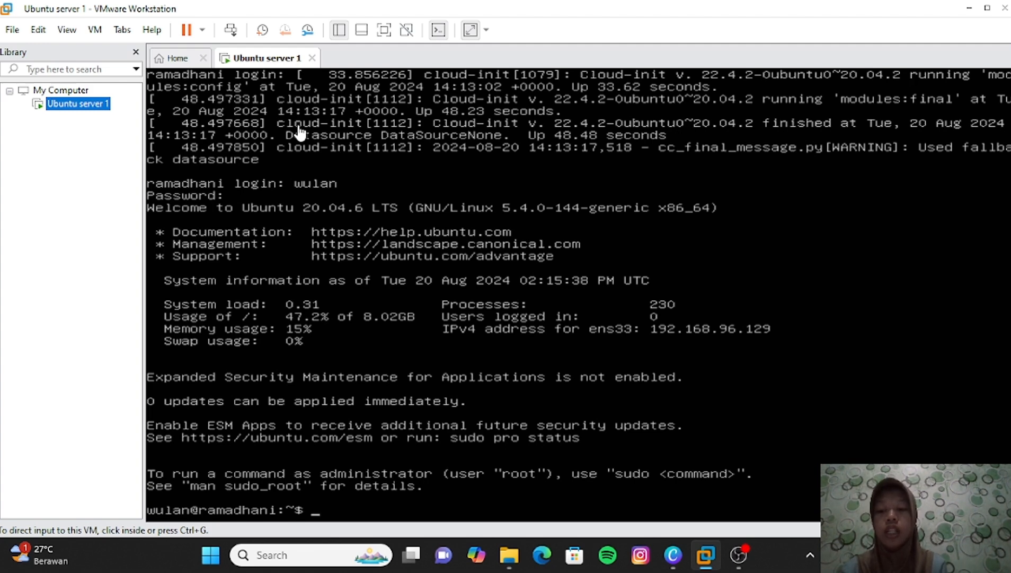
pyautogui.click(72, 35)
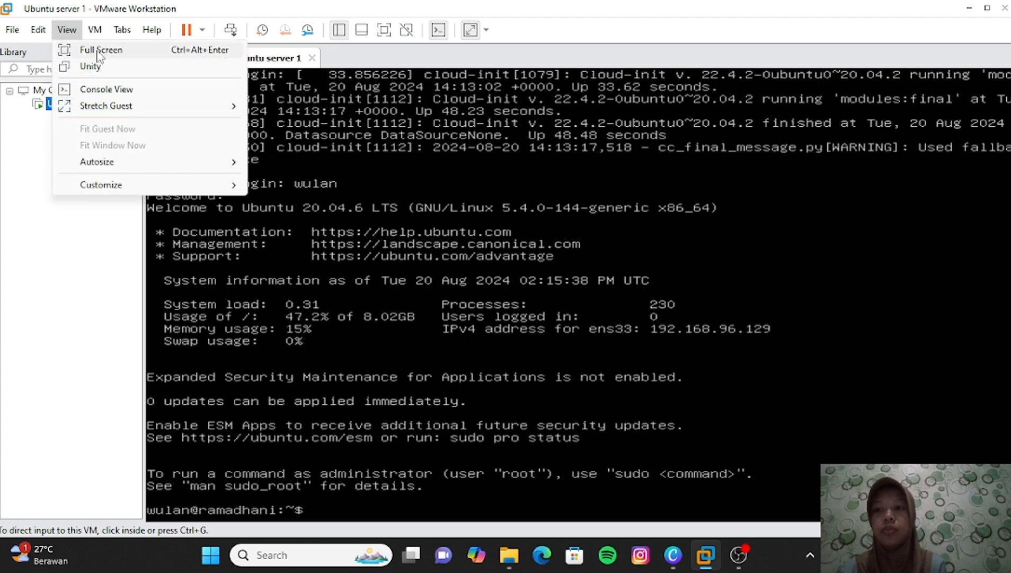
pyautogui.click(95, 51)
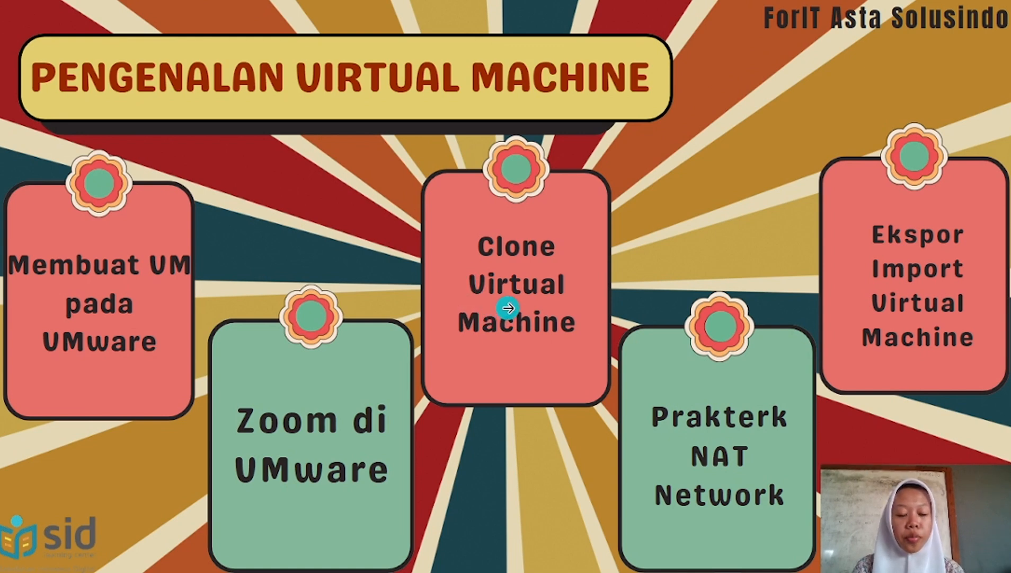
# - Jump from the overview slide to the Clone Virtual Machine slide
pyautogui.click(508, 307)
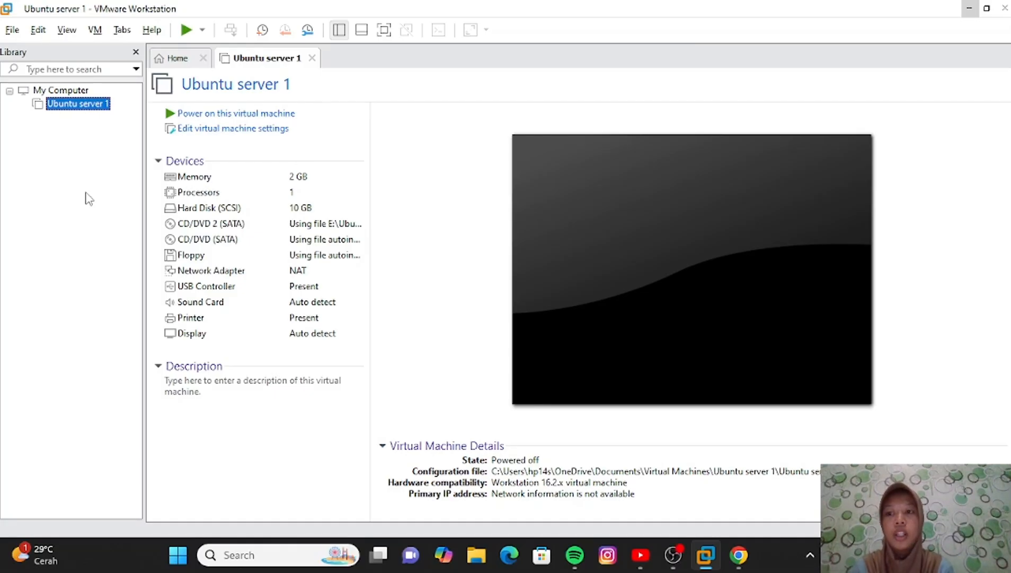
# - Create a full clone of Ubuntu server 1's current state named 'ubuntu server 2'
pyautogui.rightClick(99, 108)
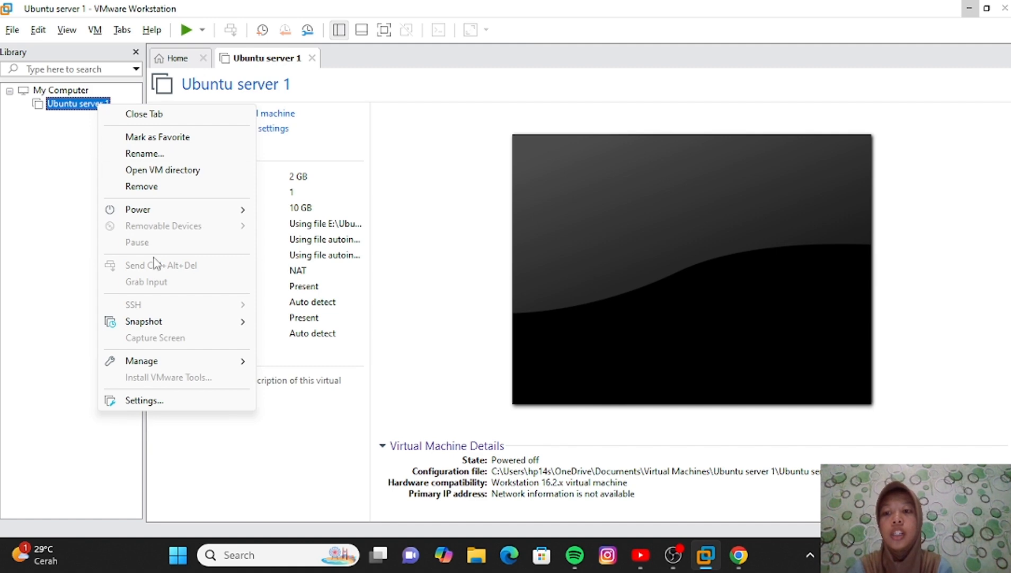
pyautogui.moveTo(180, 363)
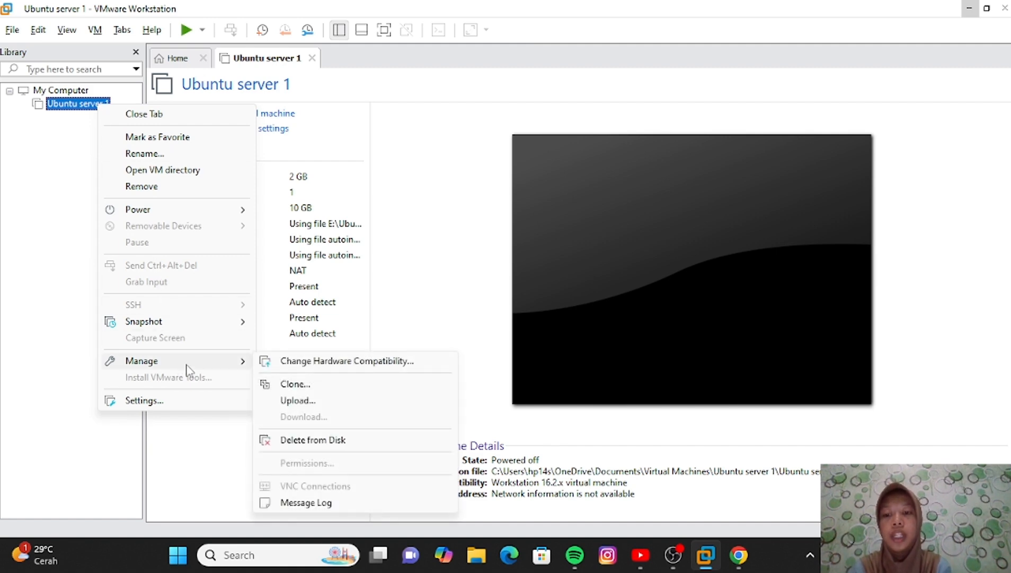
pyautogui.click(314, 389)
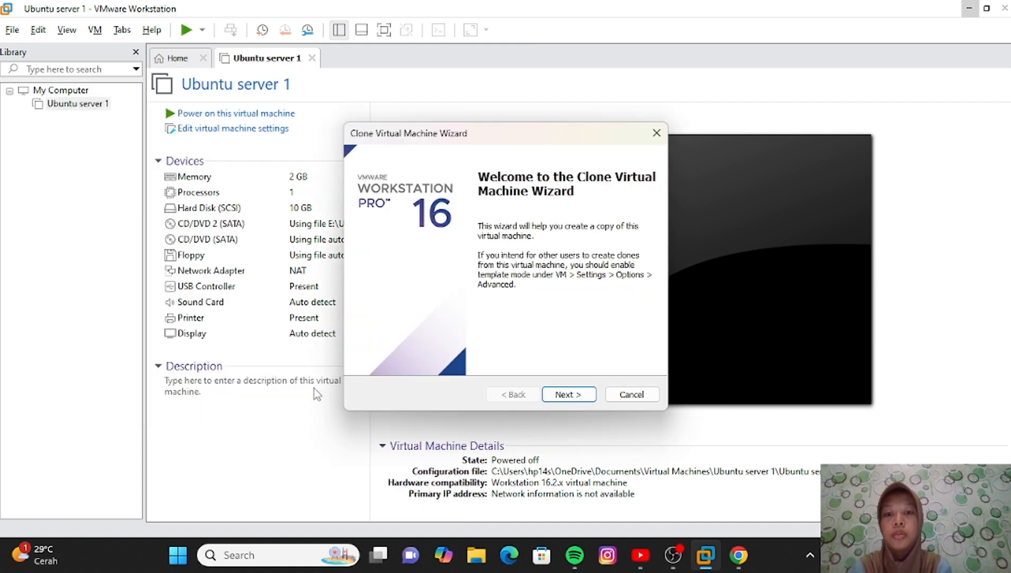
pyautogui.click(548, 399)
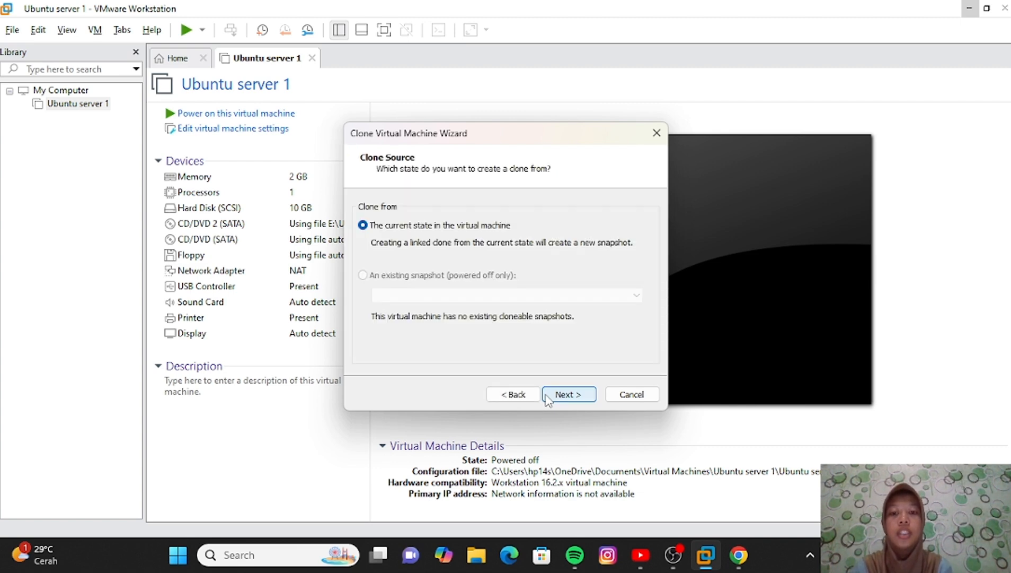
pyautogui.click(548, 399)
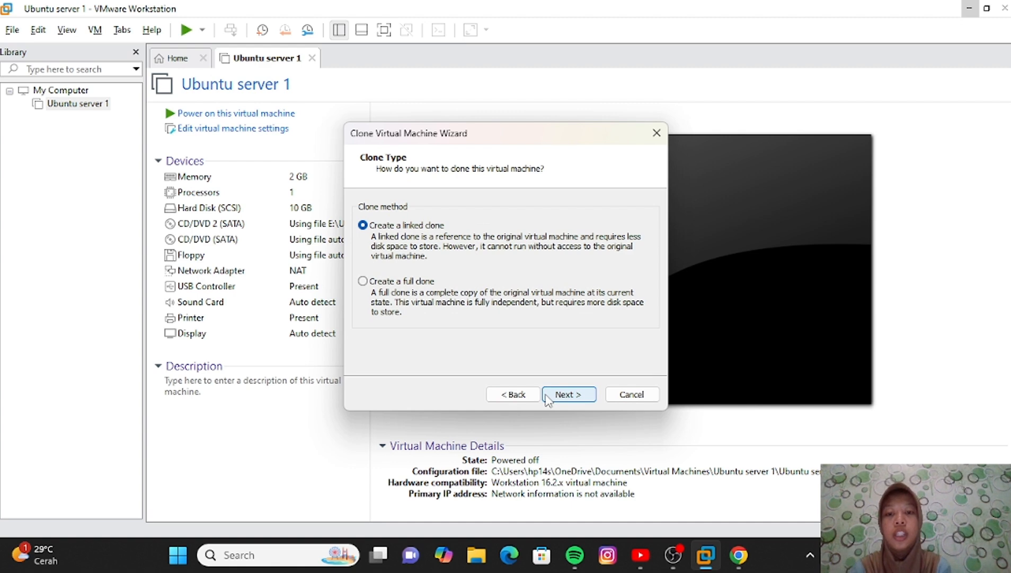
pyautogui.click(362, 281)
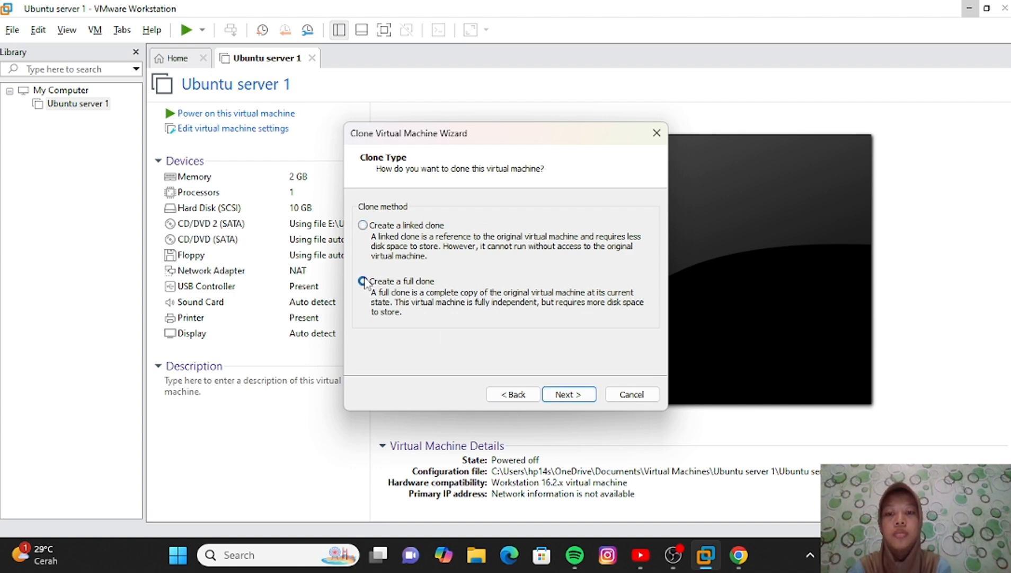
pyautogui.click(580, 394)
pyautogui.press('BackSpace')
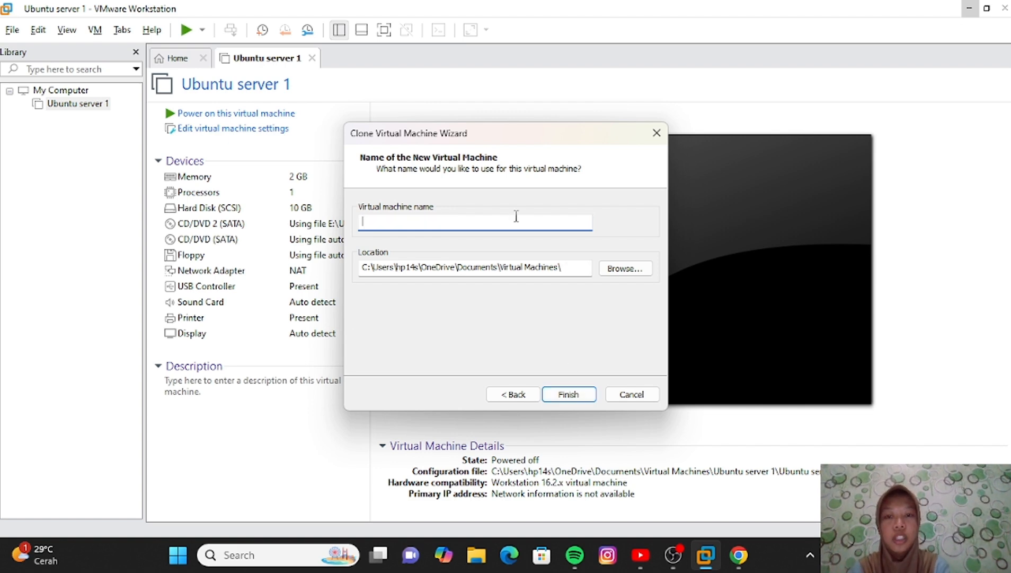
pyautogui.write('ubuntu')
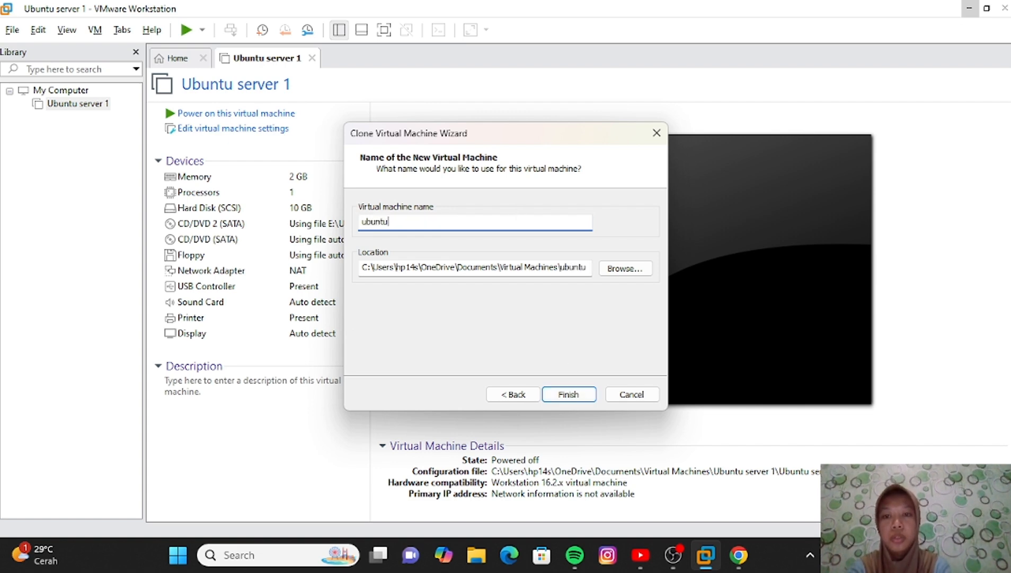
pyautogui.write(' server 2')
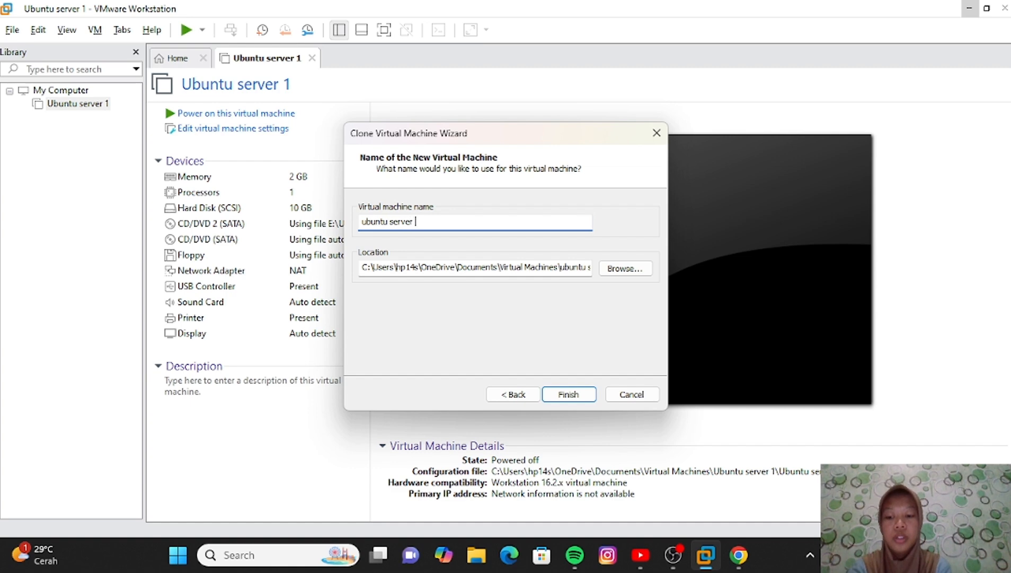
pyautogui.click(591, 394)
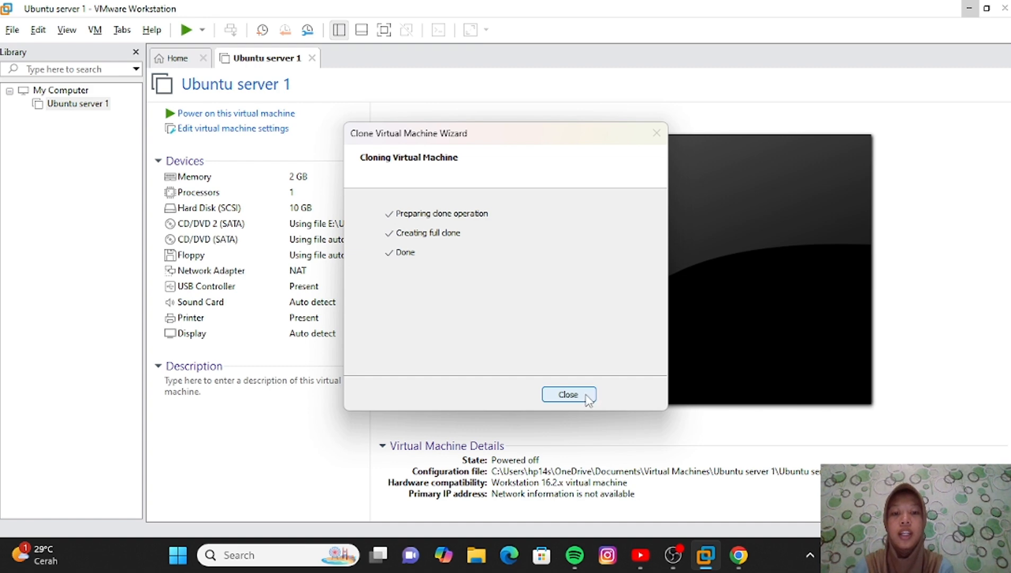
pyautogui.click(568, 394)
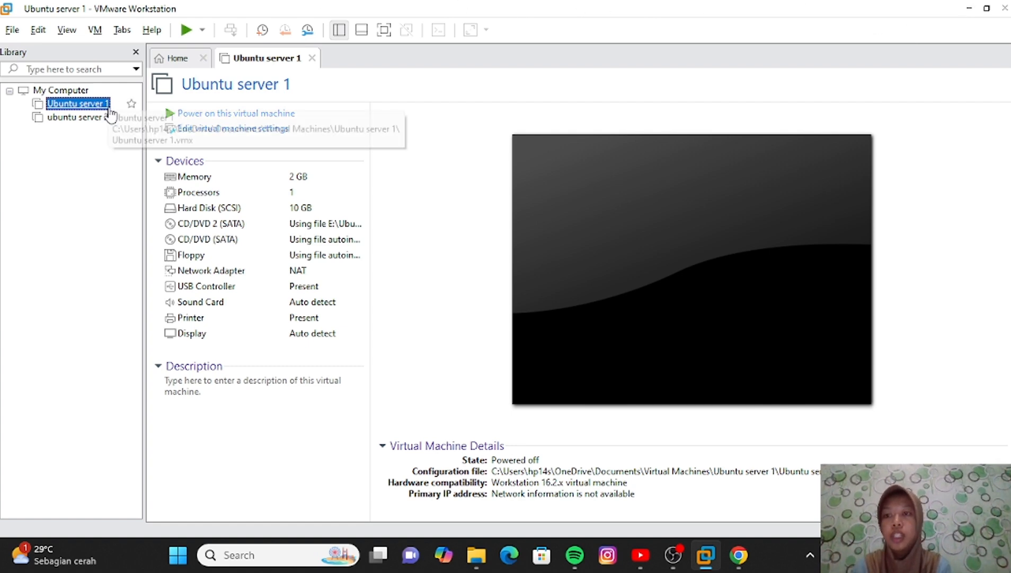
# - Select ubuntu server 2 in the library and power it on
pyautogui.click(94, 118)
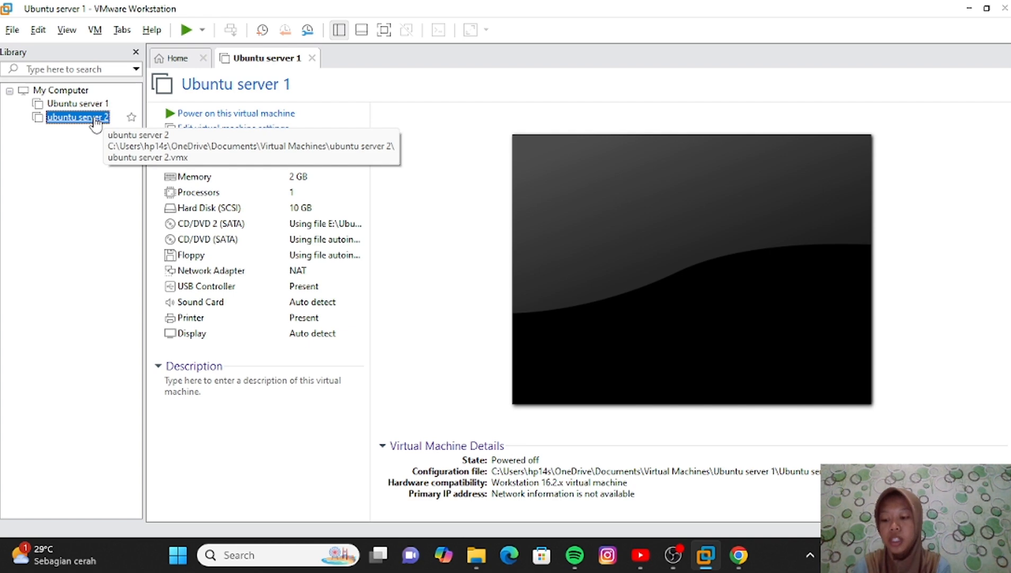
pyautogui.click(98, 105)
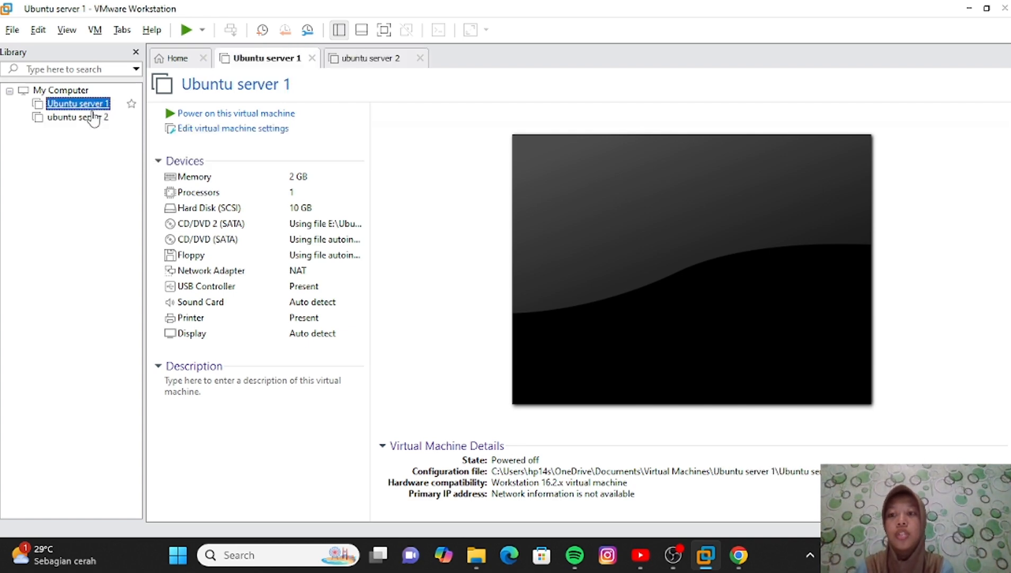
pyautogui.click(93, 117)
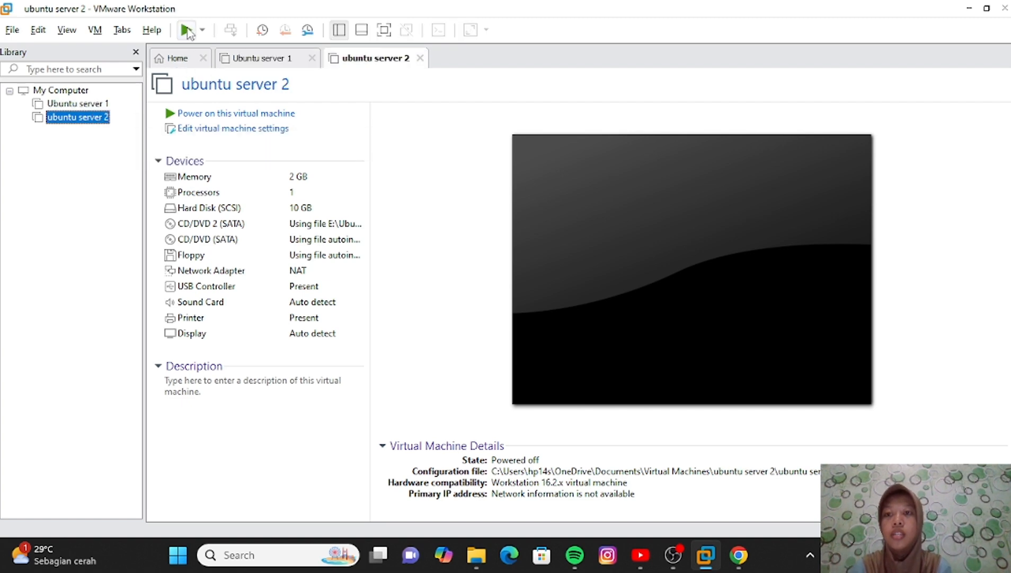
pyautogui.click(186, 30)
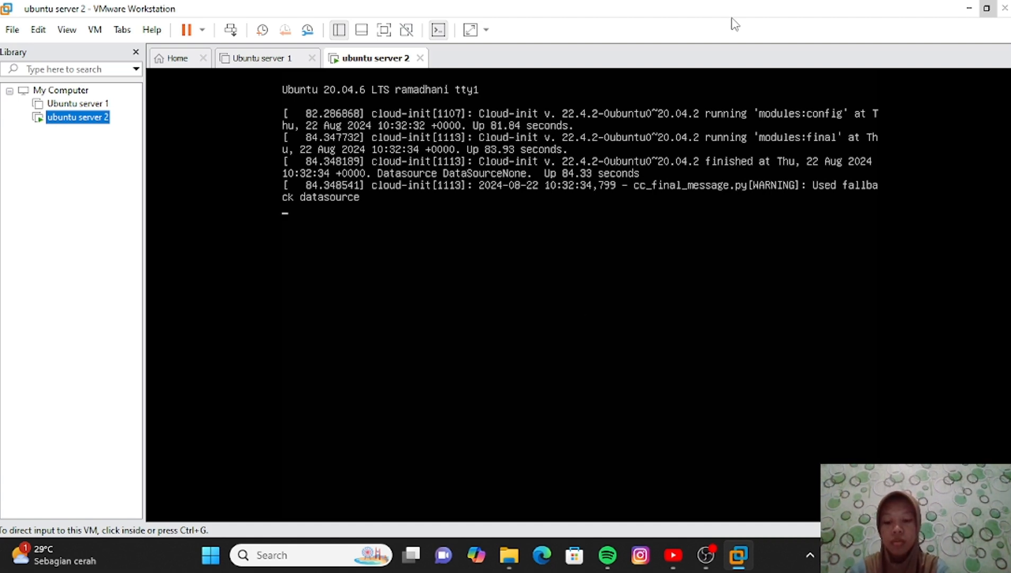
# - Log in at the ubuntu server 2 console with the account username and password
pyautogui.hotkey('ctrl', 'g')
pyautogui.press('Return')
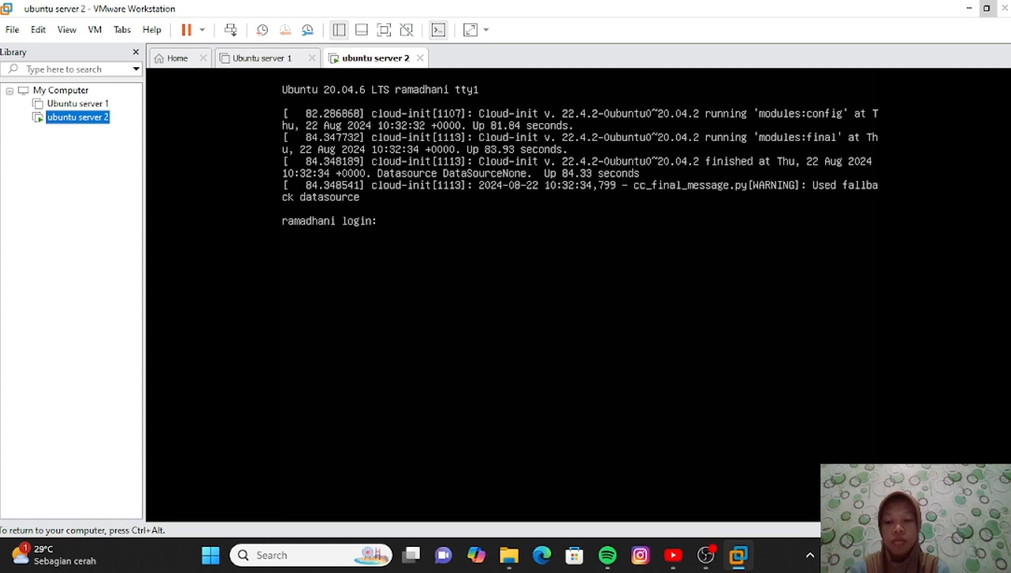
pyautogui.write('wulan')
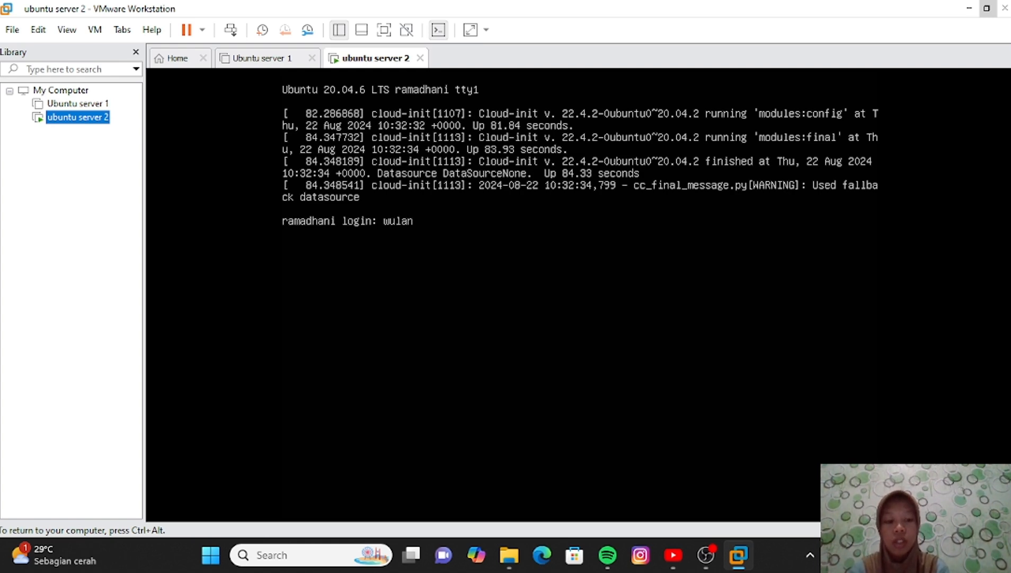
pyautogui.press('Return')
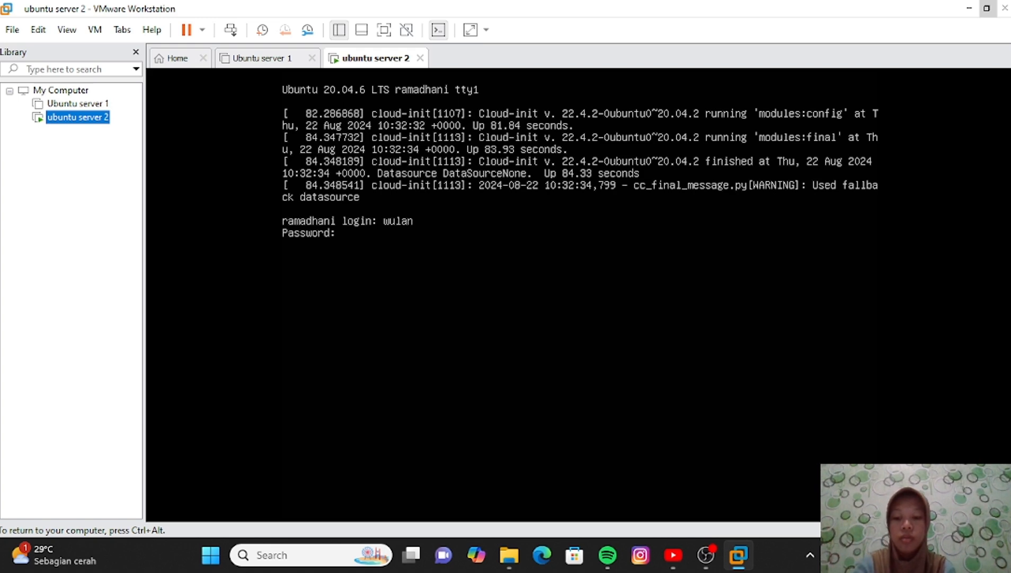
pyautogui.press('Return')
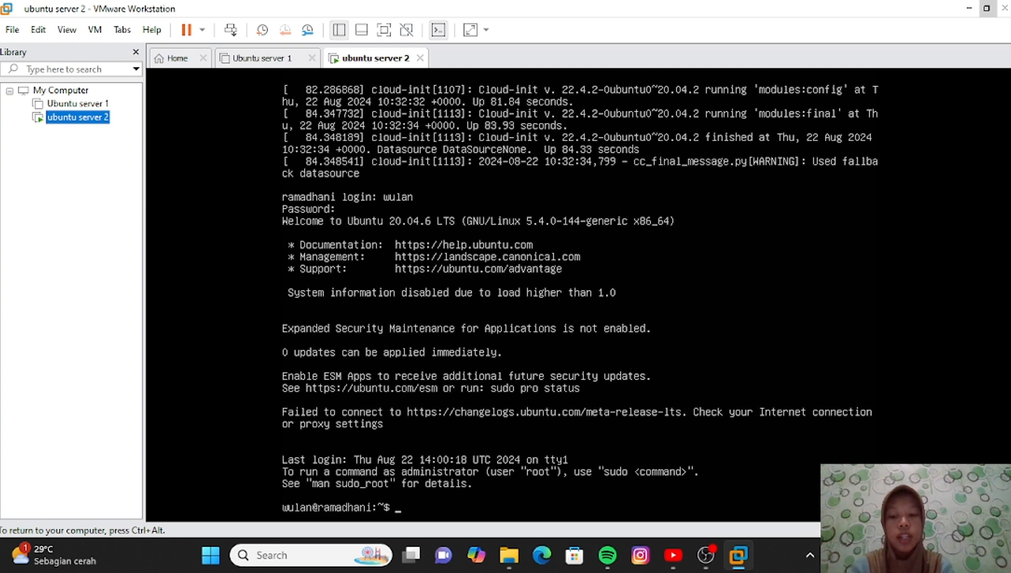
pyautogui.press('Return')
pyautogui.press('Return')
pyautogui.press('Return')
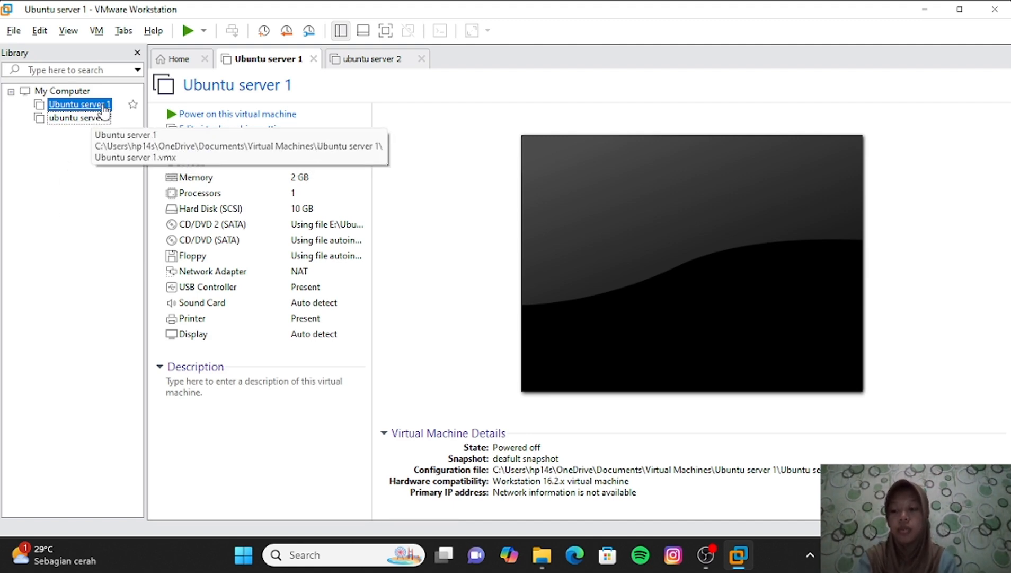
# - Take a snapshot of Ubuntu server 1, renaming it to 'deafult Snapshot' before creating it
pyautogui.rightClick(104, 109)
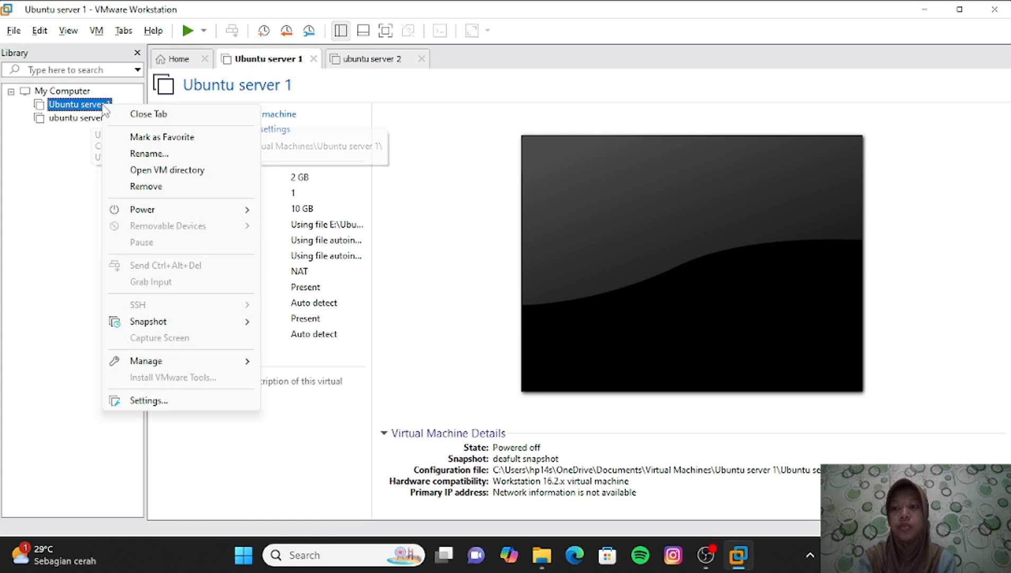
pyautogui.moveTo(208, 323)
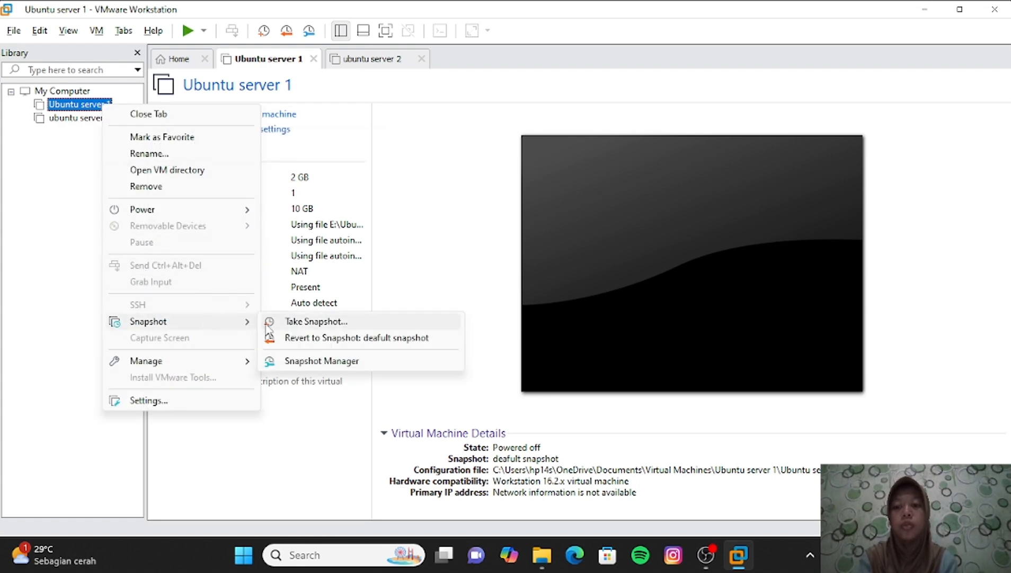
pyautogui.click(306, 322)
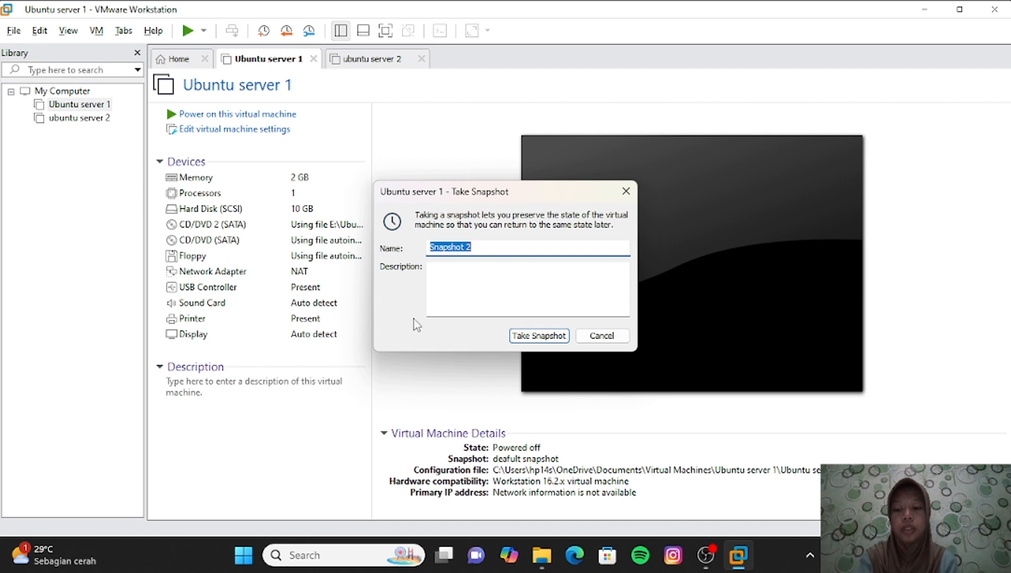
pyautogui.click(431, 248)
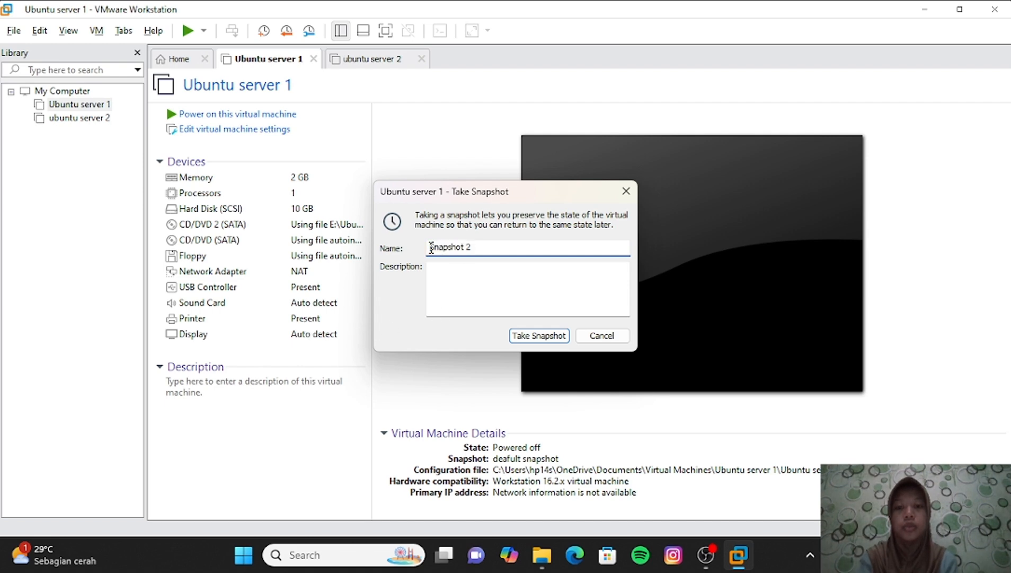
pyautogui.write('dea')
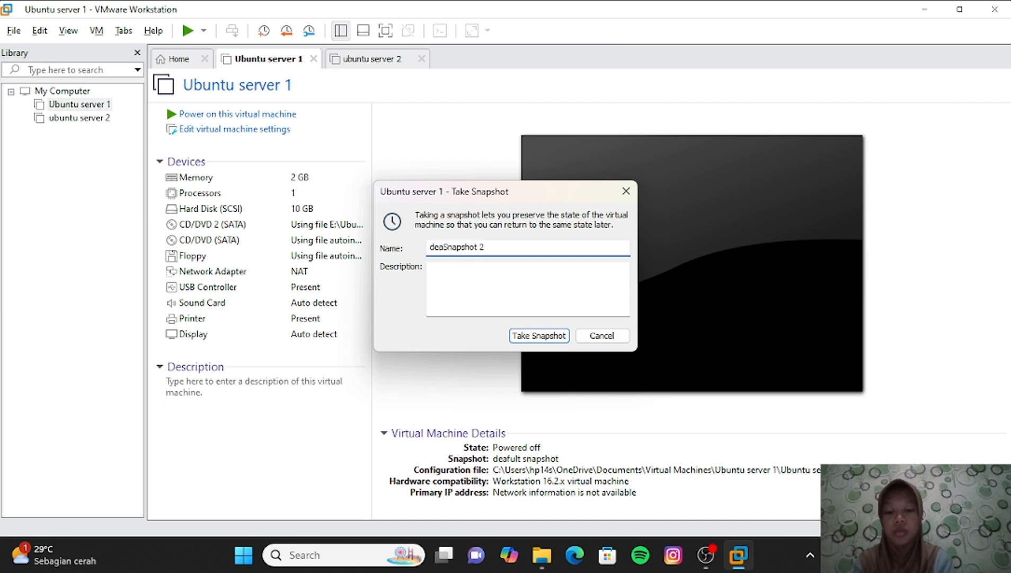
pyautogui.write('fult')
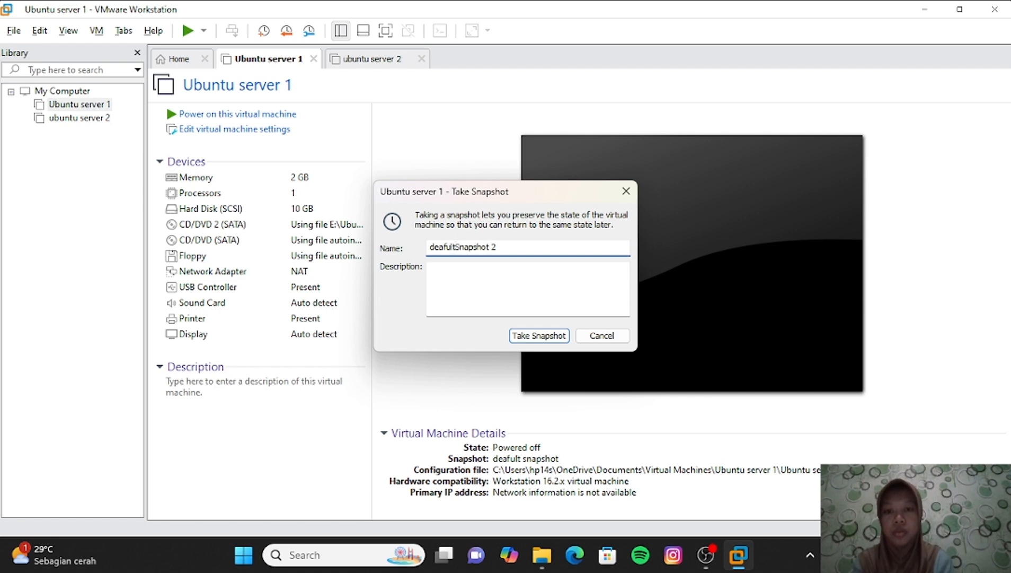
pyautogui.click(504, 249)
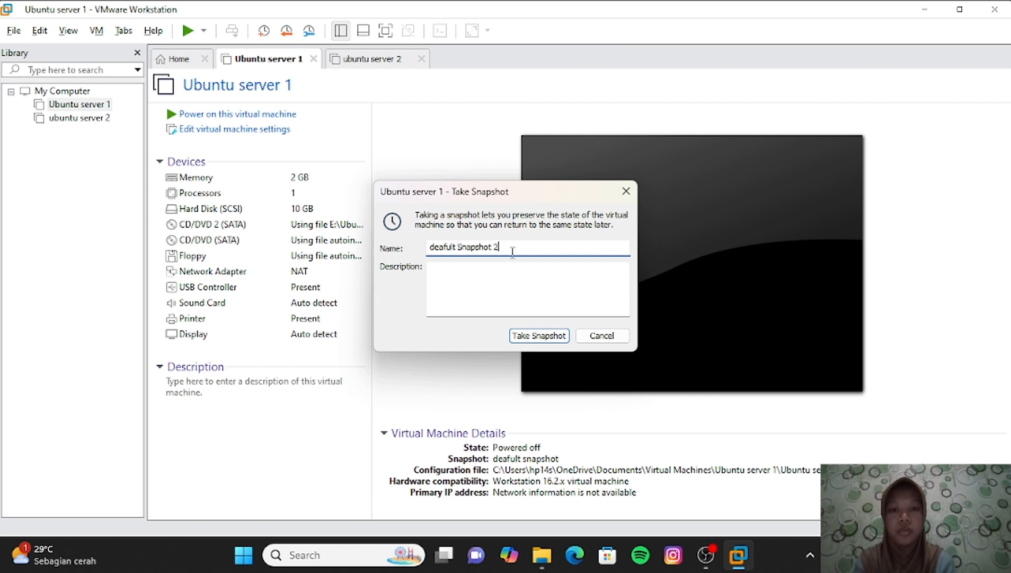
pyautogui.press('BackSpace')
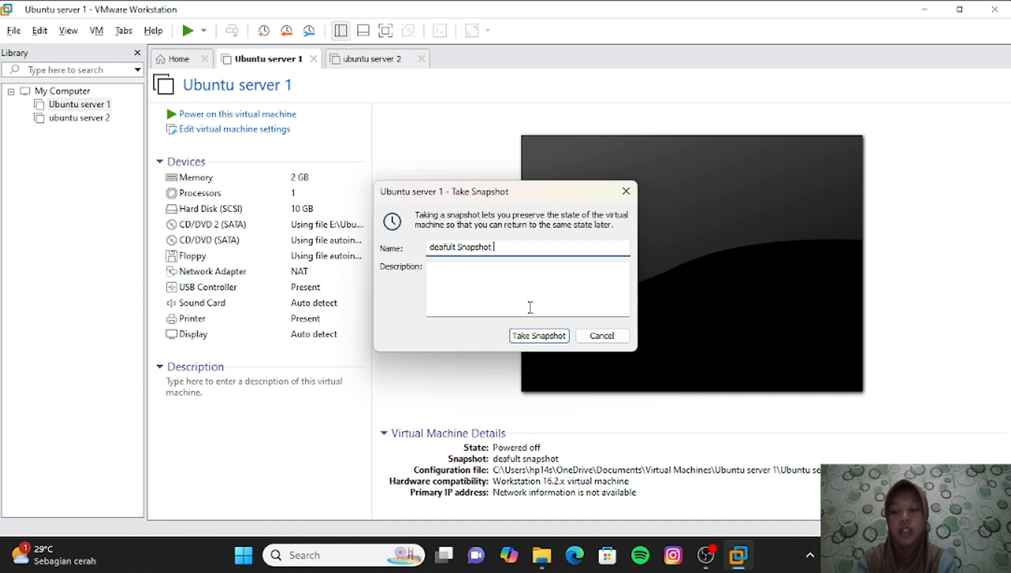
pyautogui.click(531, 336)
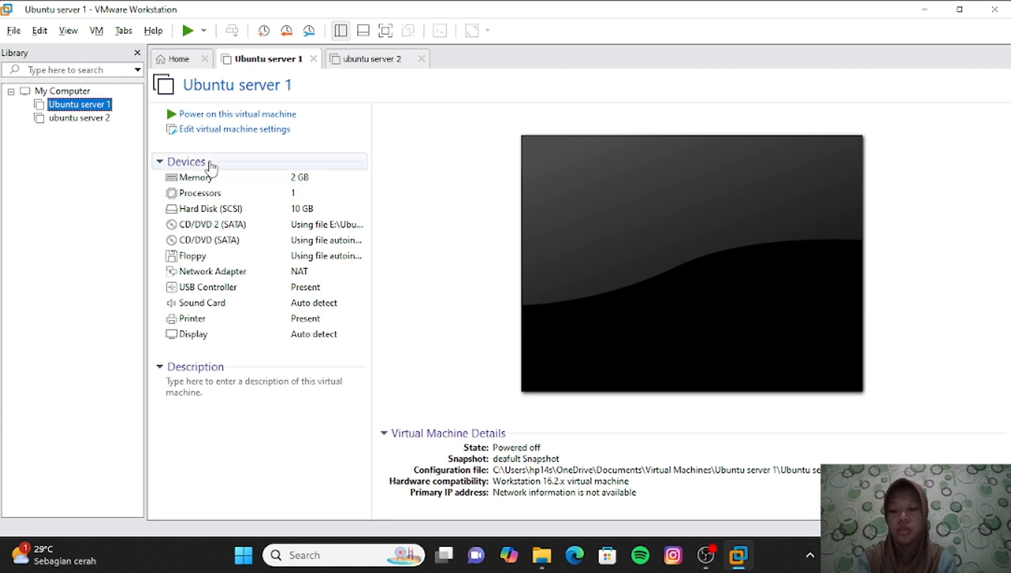
# - Power on Ubuntu server 1, then run ls, touch a.txt b.txt c.txt, and ls again
pyautogui.click(189, 32)
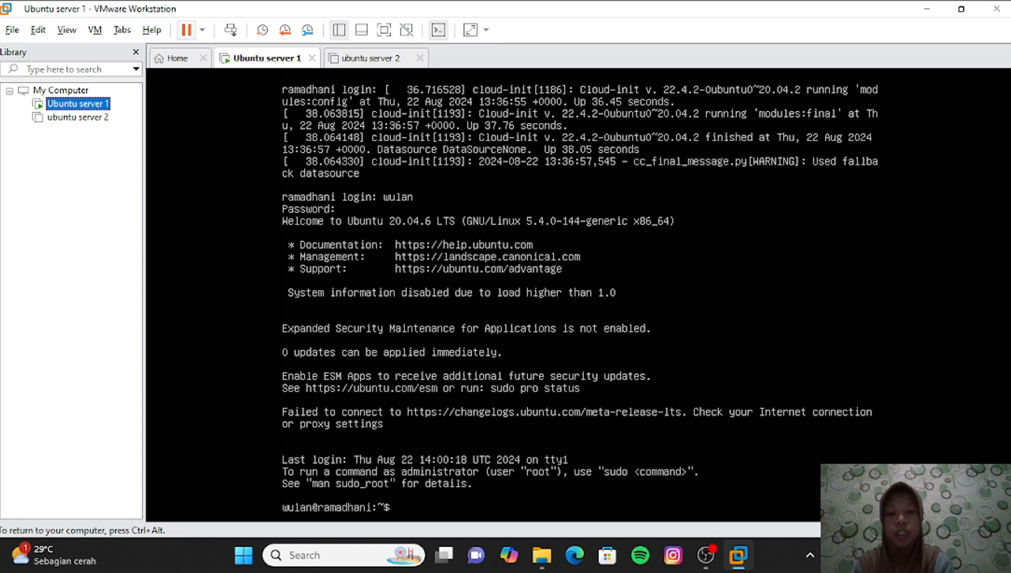
pyautogui.write('ls')
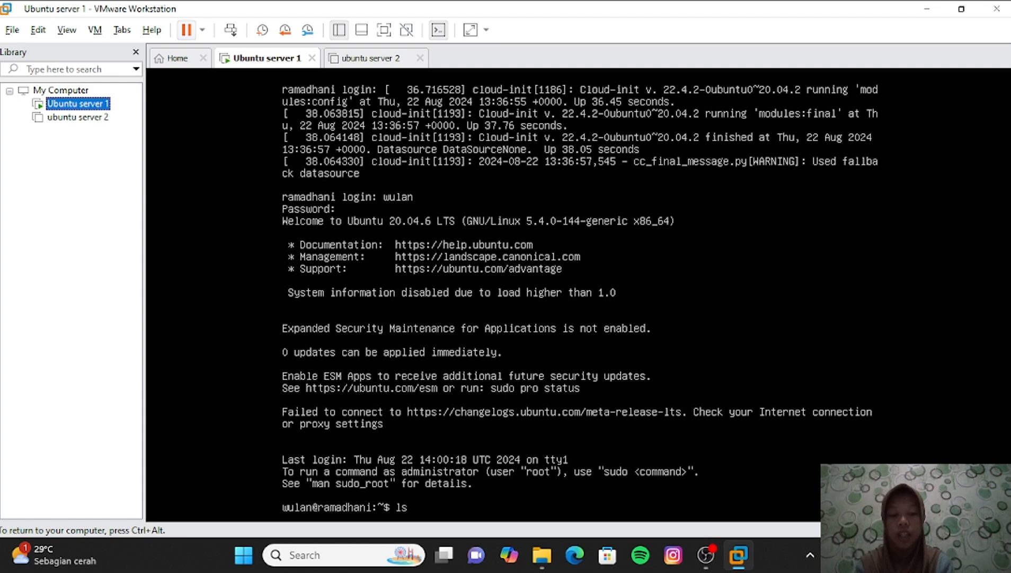
pyautogui.press('Return')
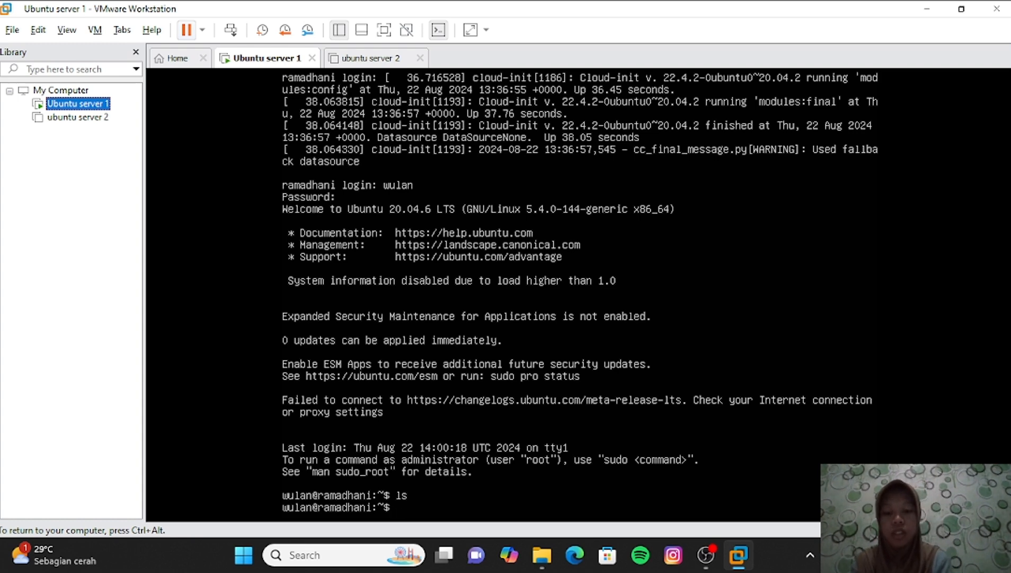
pyautogui.write('touc')
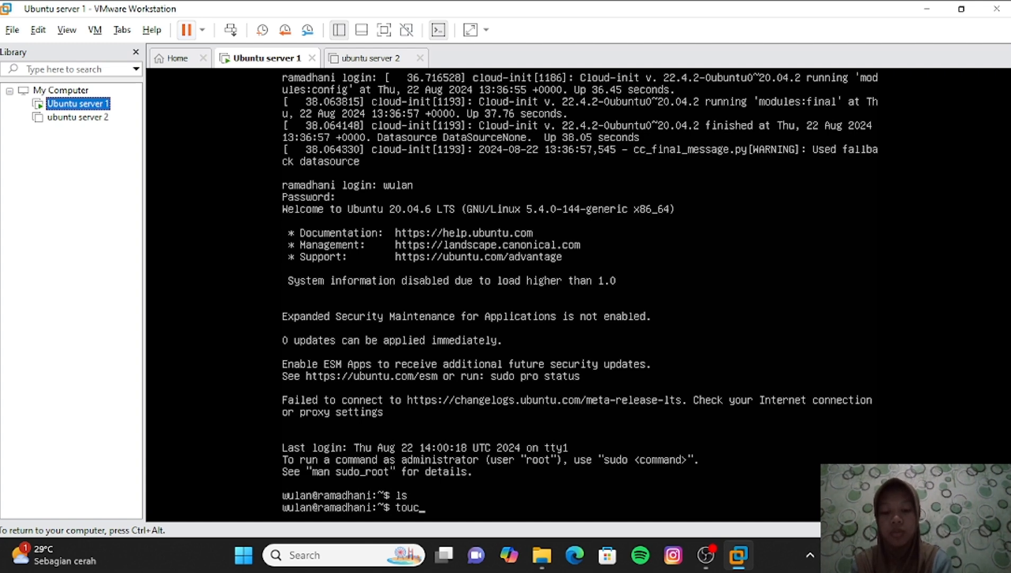
pyautogui.write('h a.txt')
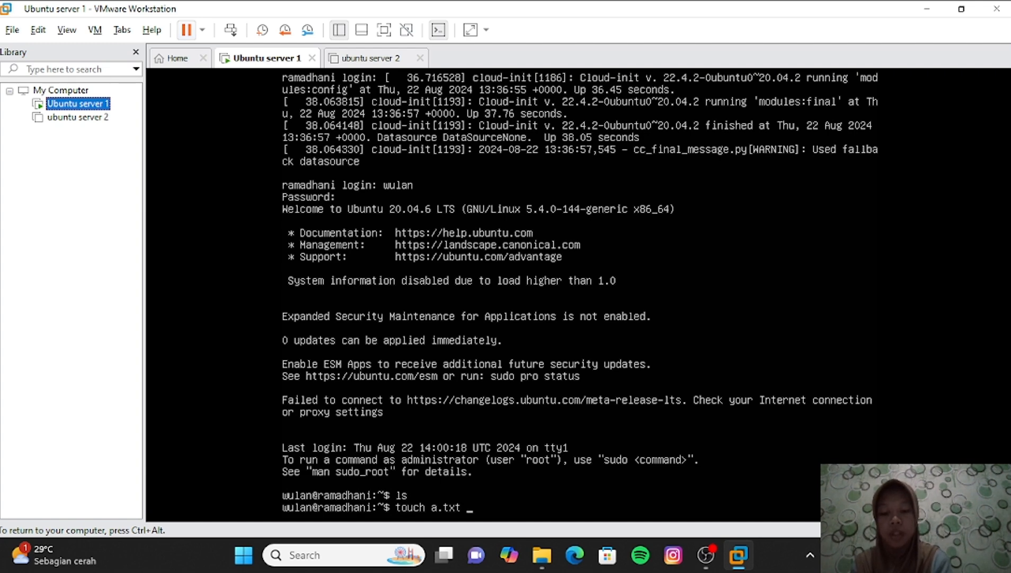
pyautogui.write(' b.txt c.txt')
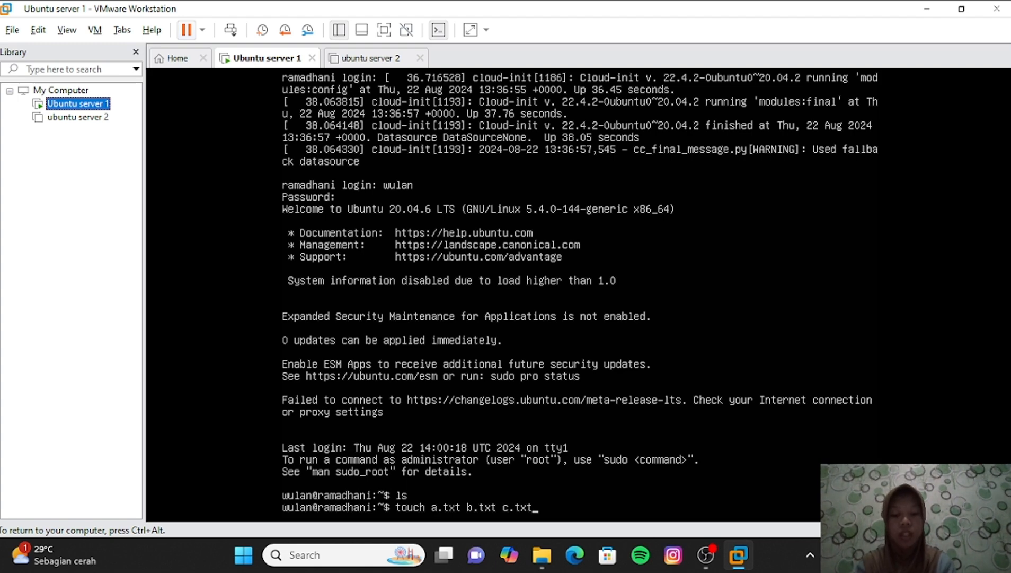
pyautogui.press('Return')
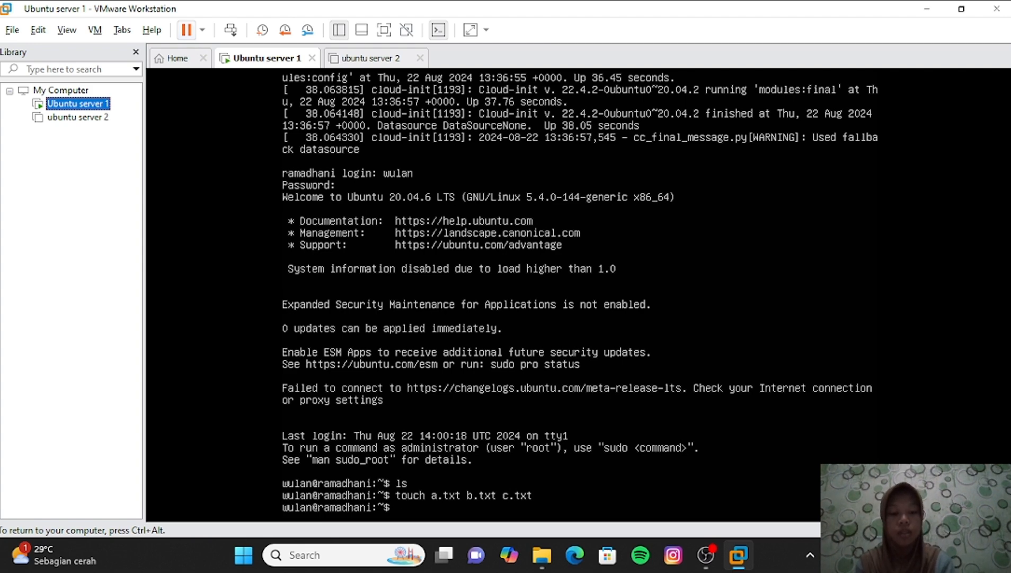
pyautogui.write('ls')
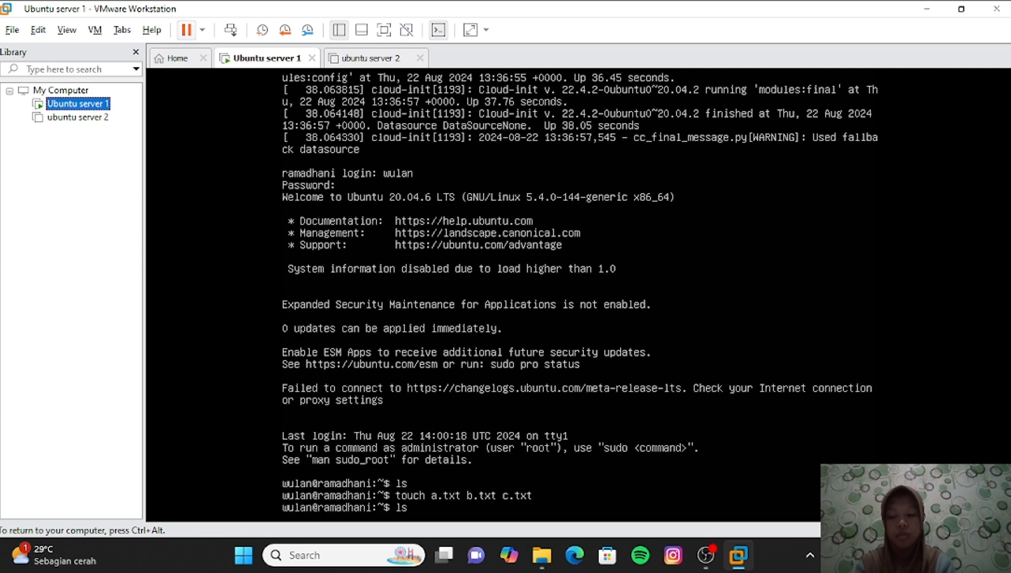
pyautogui.press('Return')
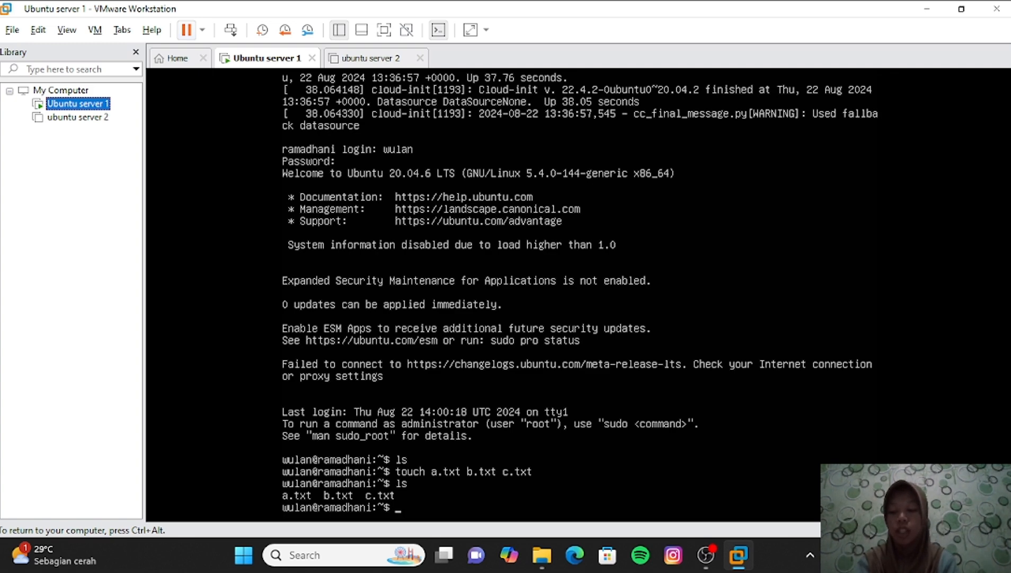
# - Shut down the Ubuntu server 1 guest from the power menu and confirm the shutdown
pyautogui.hotkey('ctrl', 'alt')
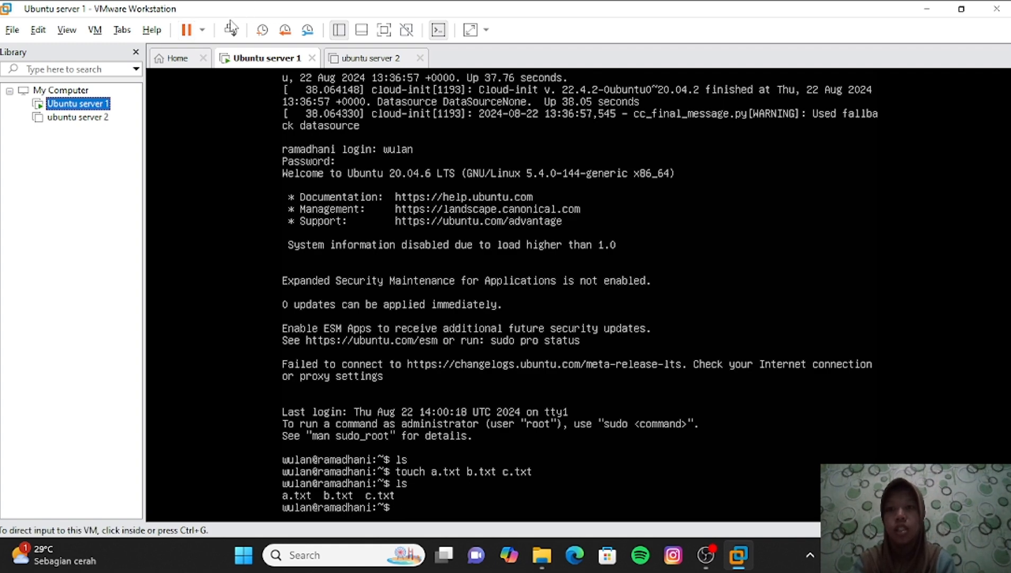
pyautogui.click(202, 30)
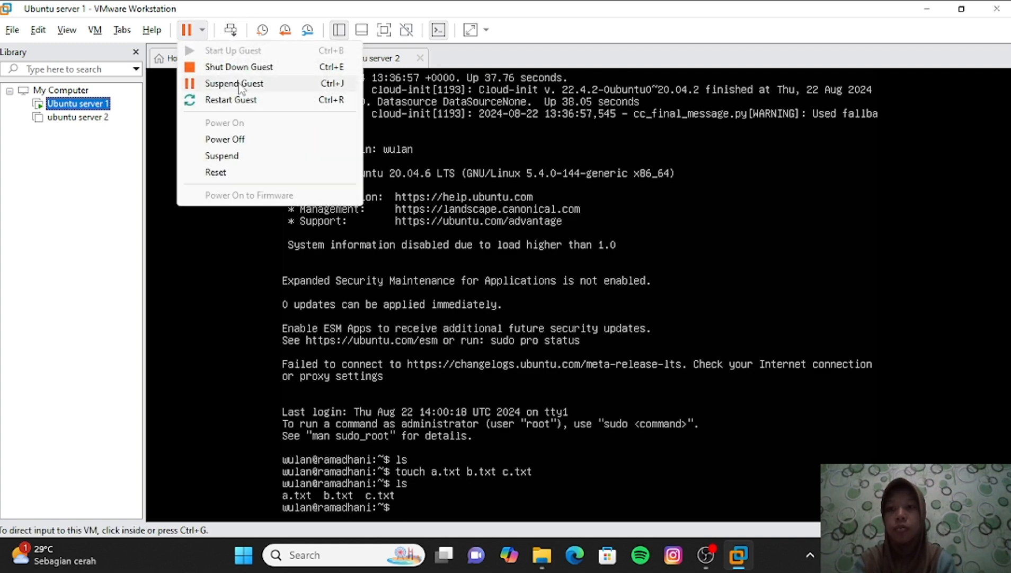
pyautogui.click(268, 67)
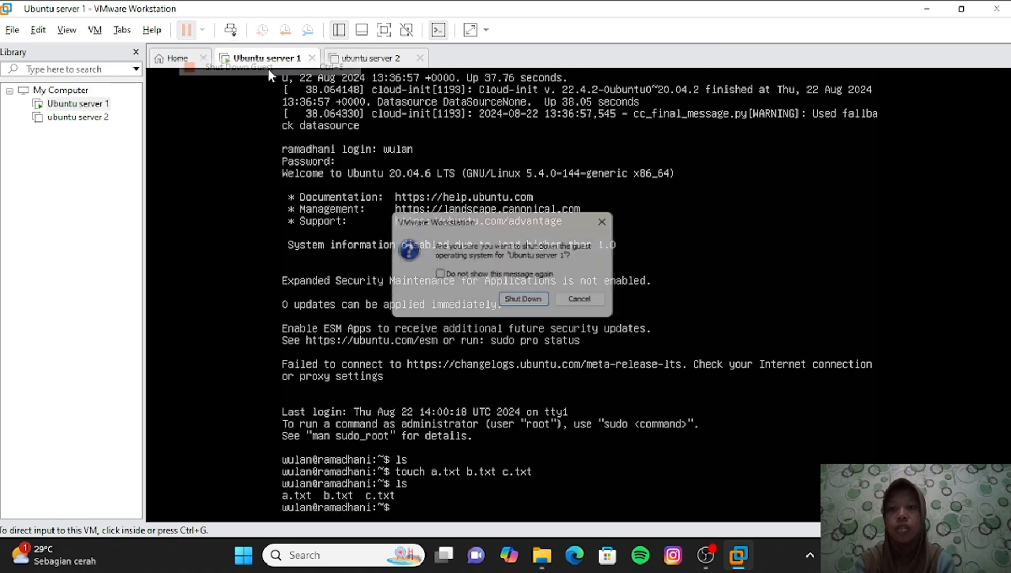
pyautogui.click(528, 303)
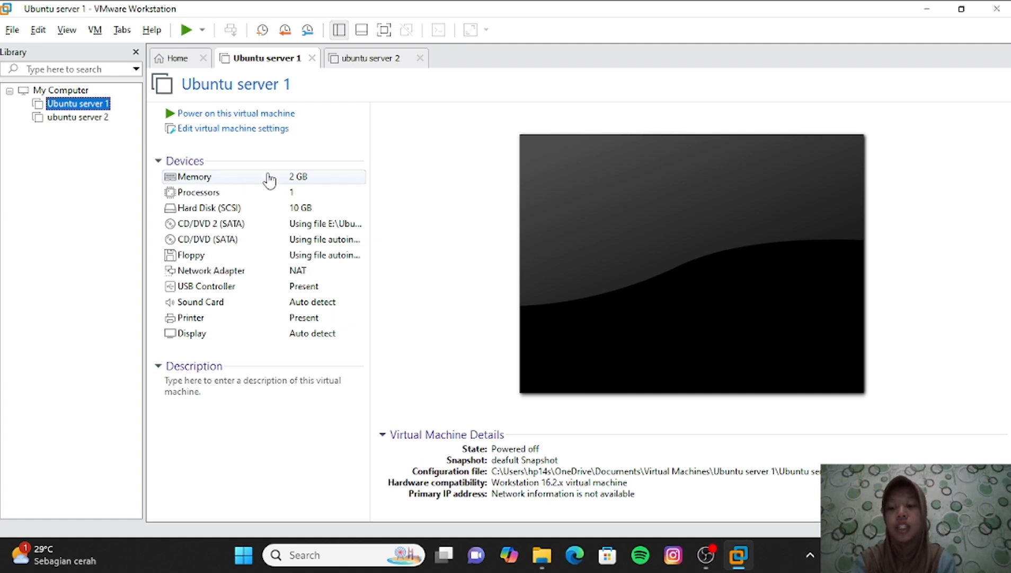
# - Revert Ubuntu server 1 to the older 'deafult snapshot' and confirm the restore
pyautogui.rightClick(102, 103)
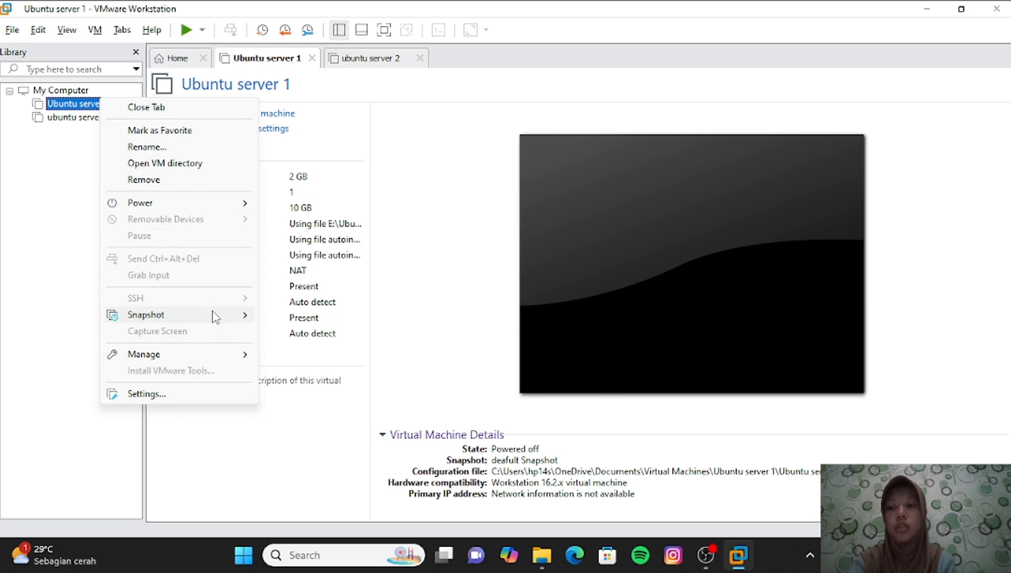
pyautogui.moveTo(218, 317)
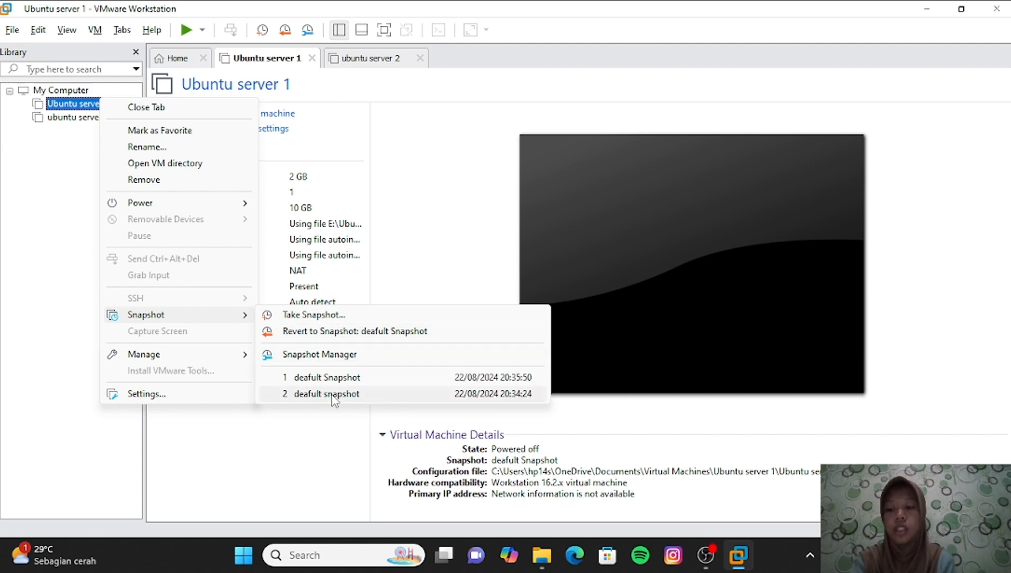
pyautogui.click(333, 395)
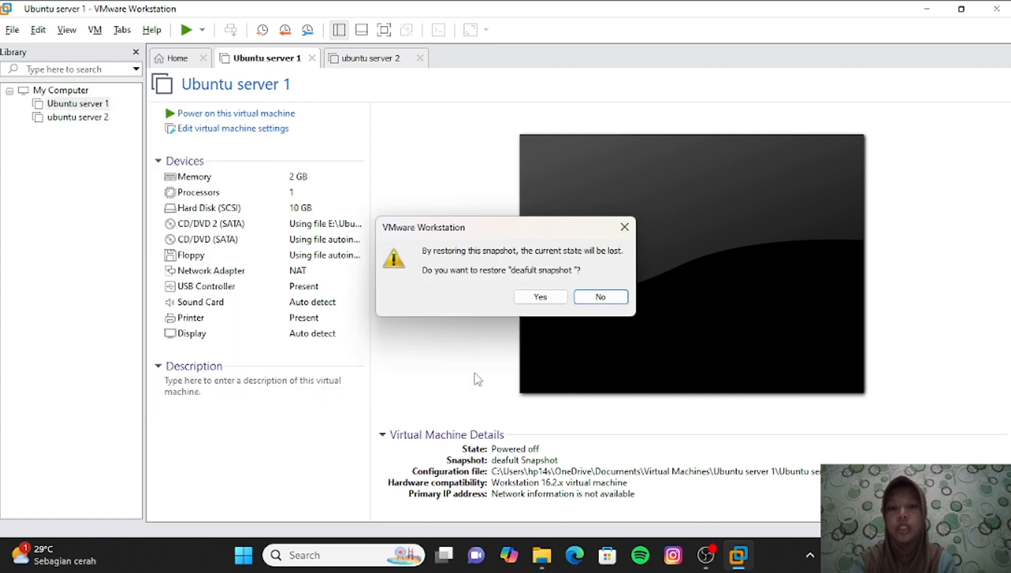
pyautogui.click(552, 301)
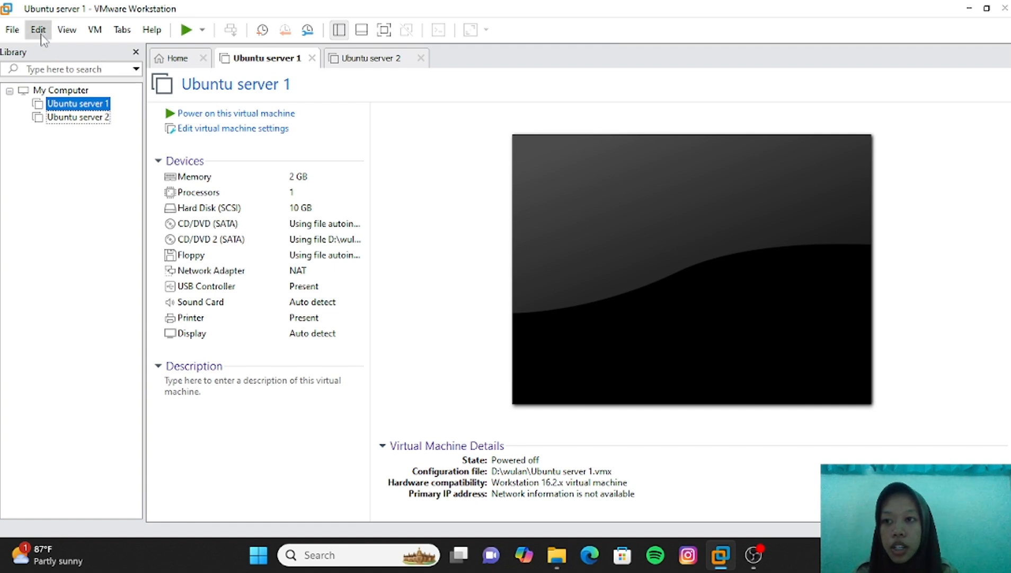
# - Export Ubuntu server 1 to OVF as 'Ubuntu server exspor import' in the personal folder on D:
pyautogui.click(13, 30)
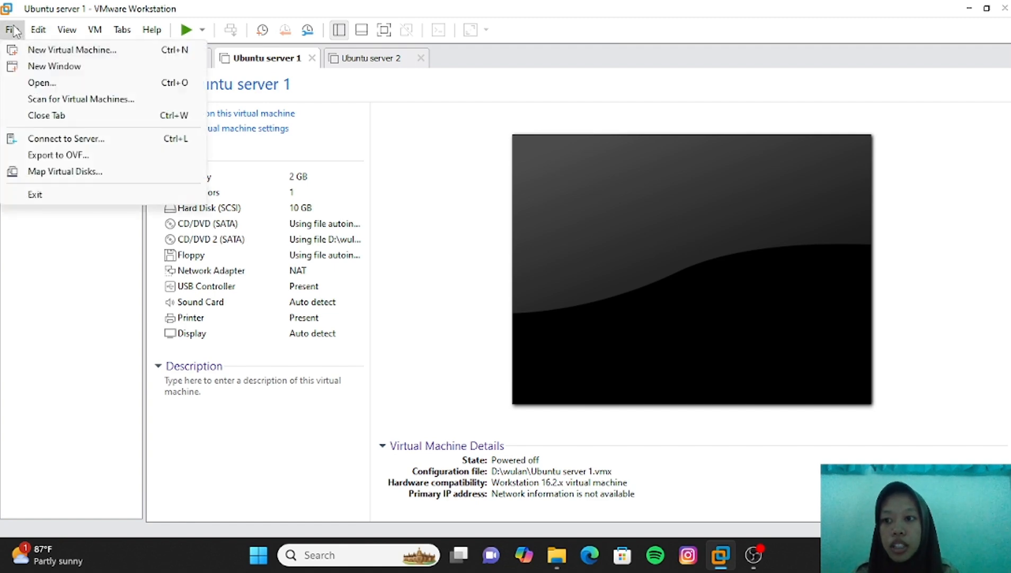
pyautogui.click(85, 155)
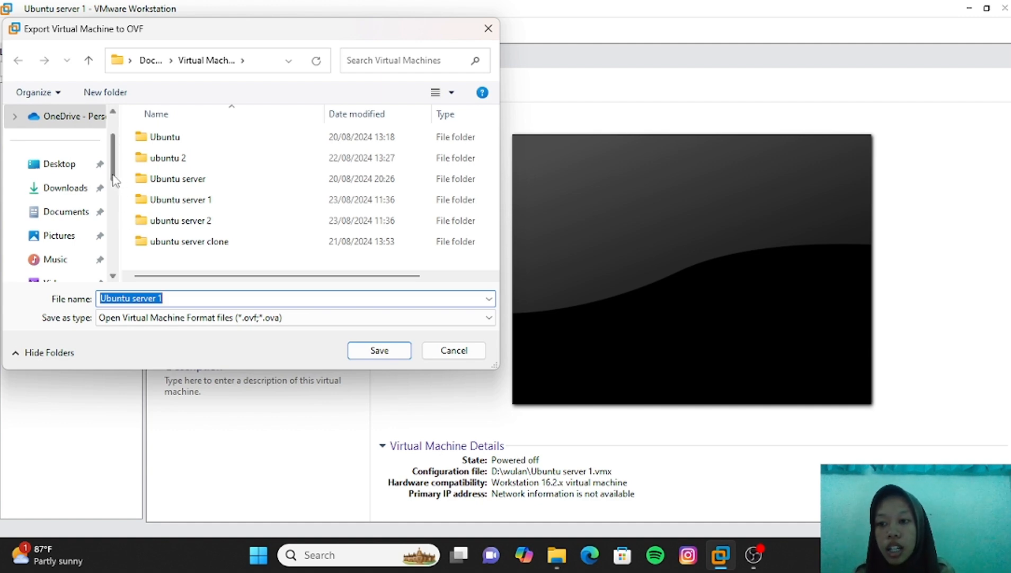
pyautogui.moveTo(114, 180); pyautogui.dragTo(113, 233)
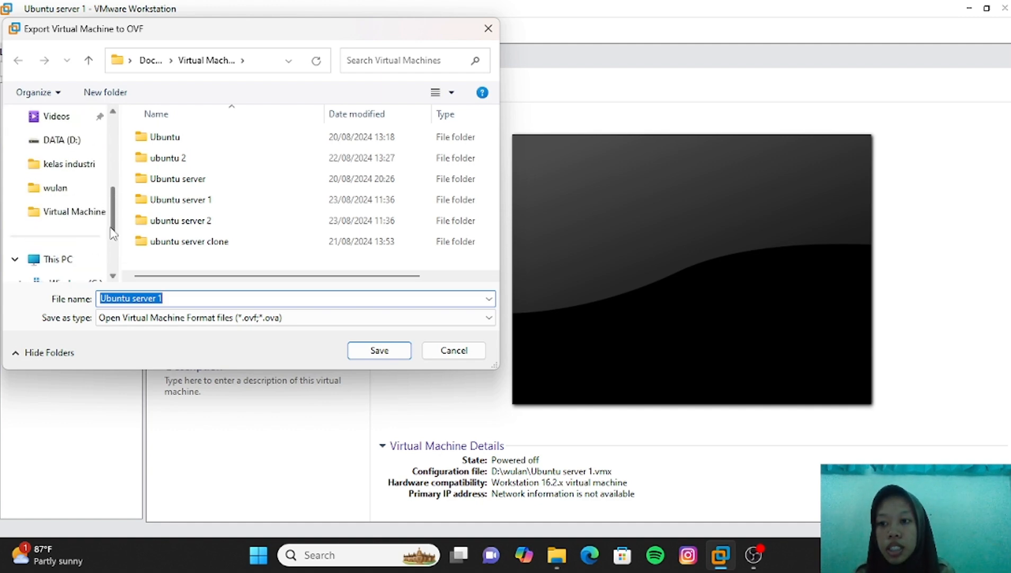
pyautogui.click(76, 194)
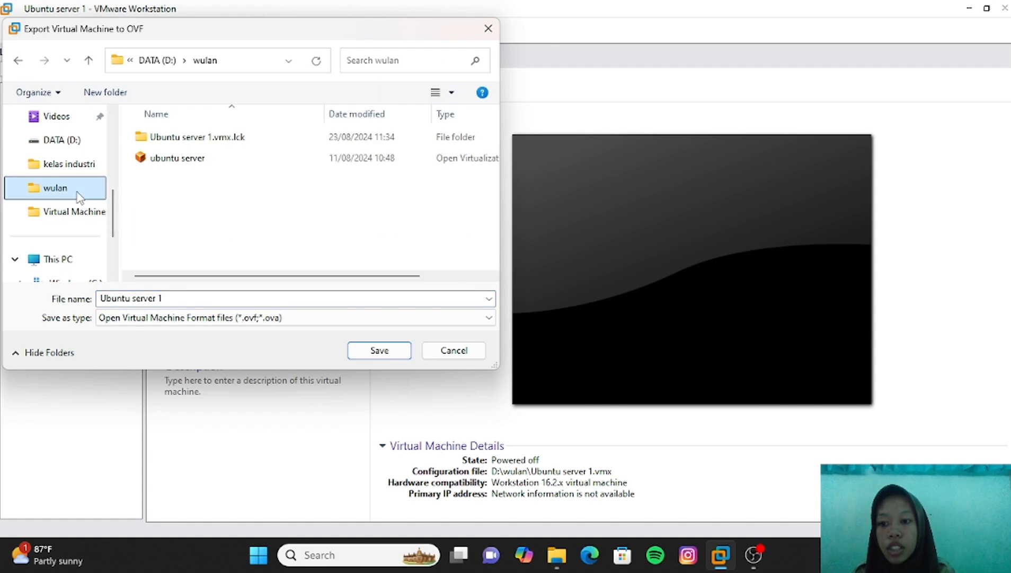
pyautogui.click(197, 298)
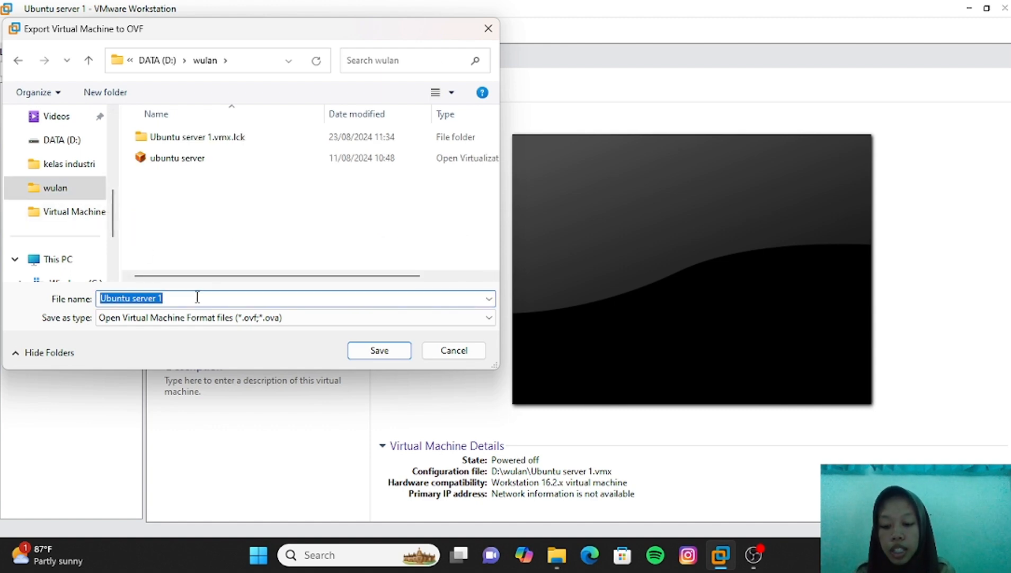
pyautogui.click(198, 298)
pyautogui.press('BackSpace')
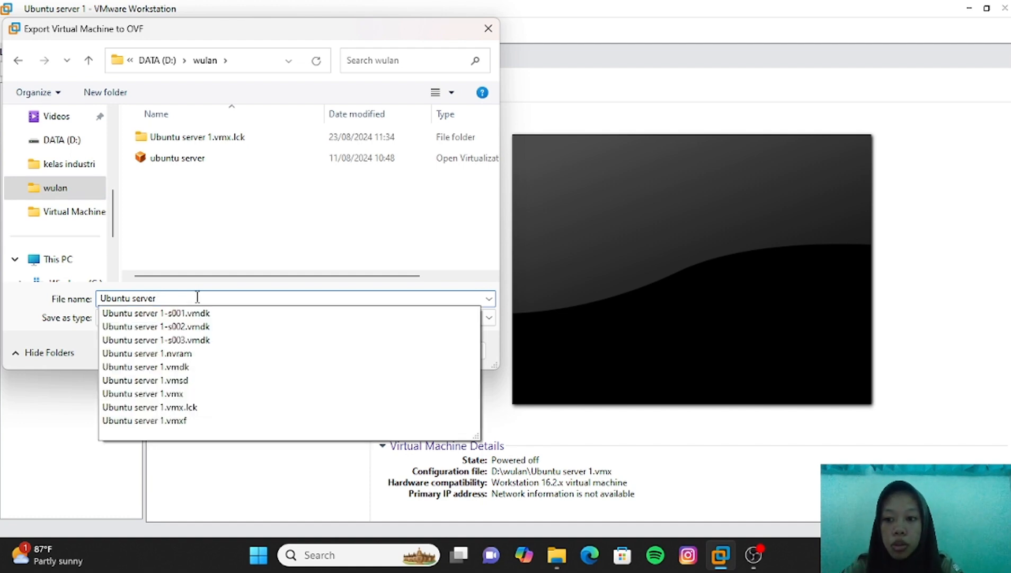
pyautogui.write('ex')
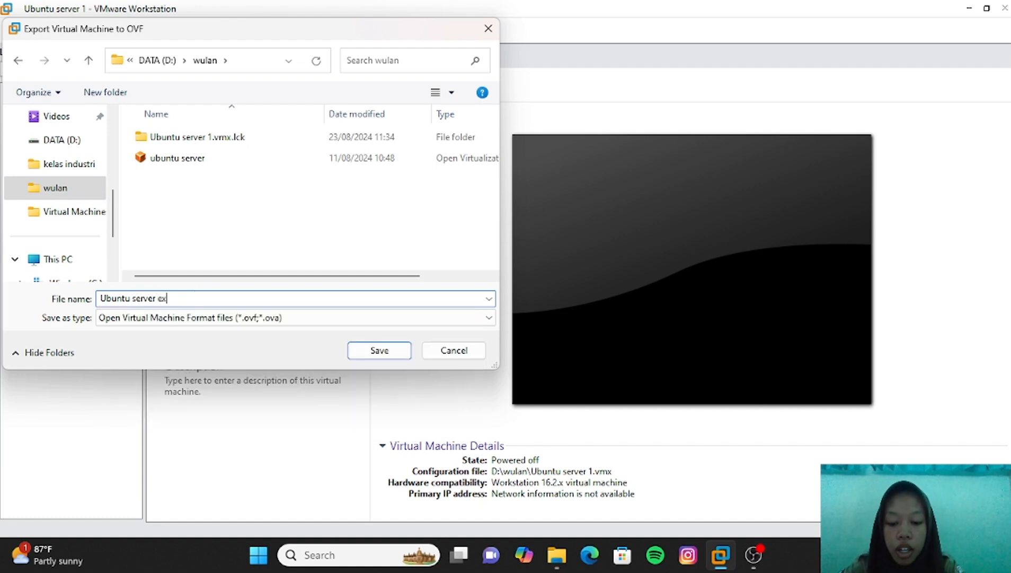
pyautogui.write('s')
pyautogui.write('po')
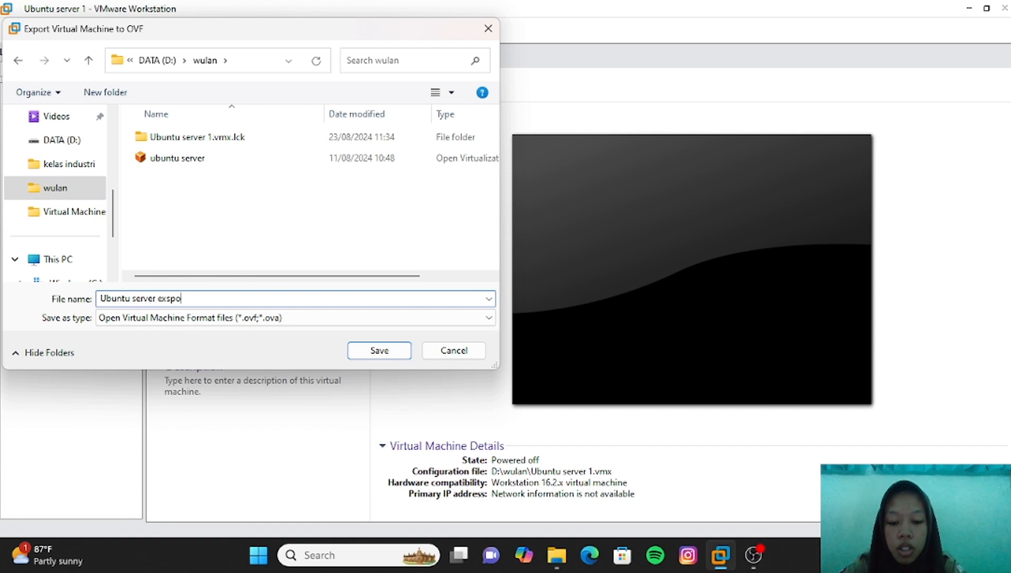
pyautogui.write('r import')
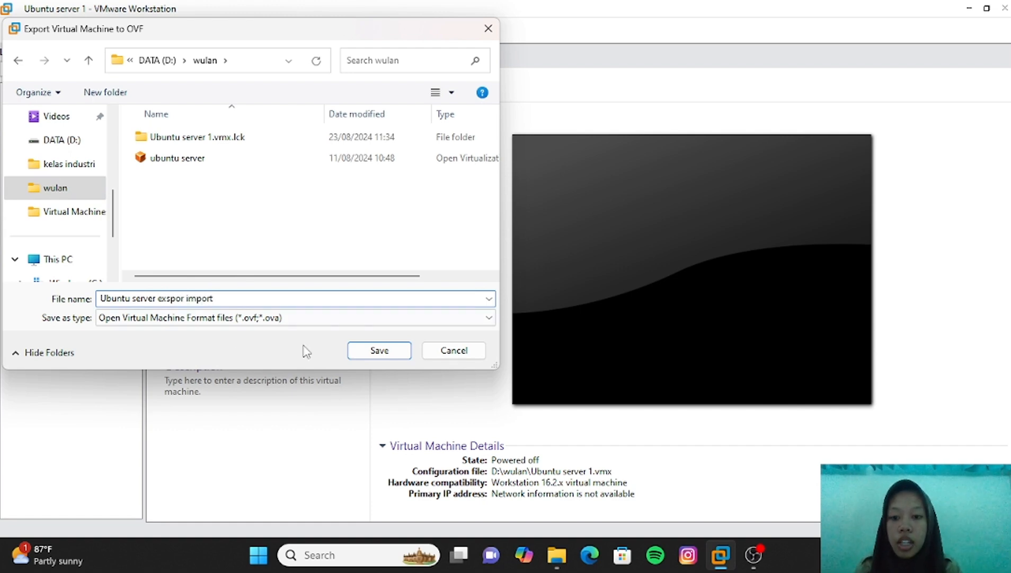
pyautogui.click(363, 350)
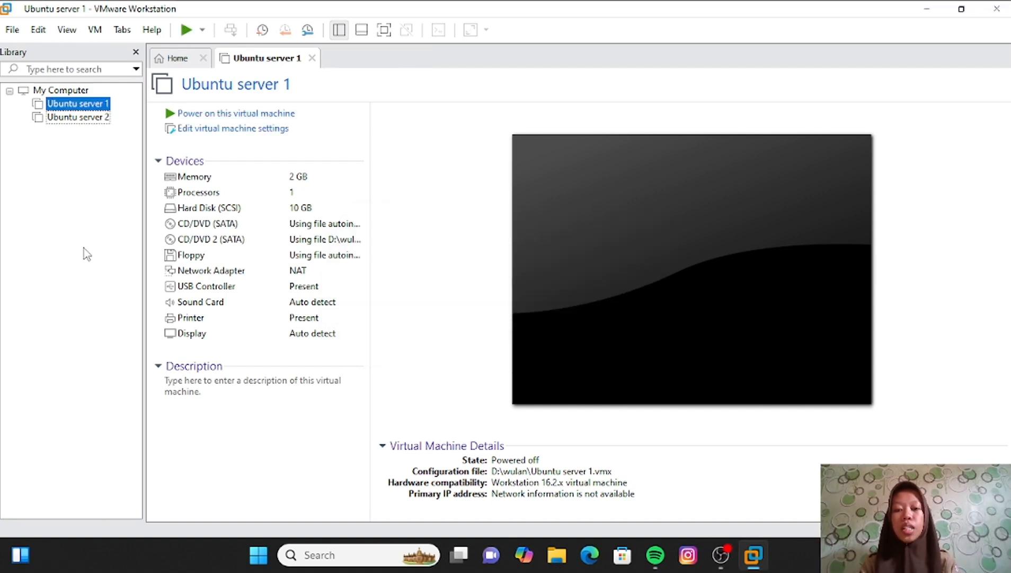
# - In File Explorer, browse DATA (D:) to the personal folder containing the export
pyautogui.click(557, 556)
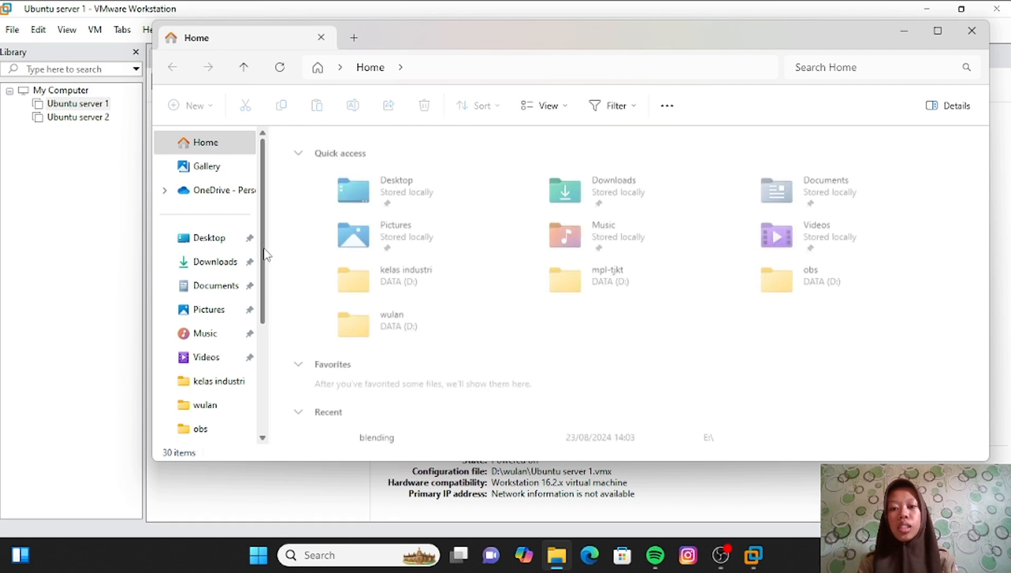
pyautogui.moveTo(266, 252); pyautogui.dragTo(273, 356)
pyautogui.click(232, 386)
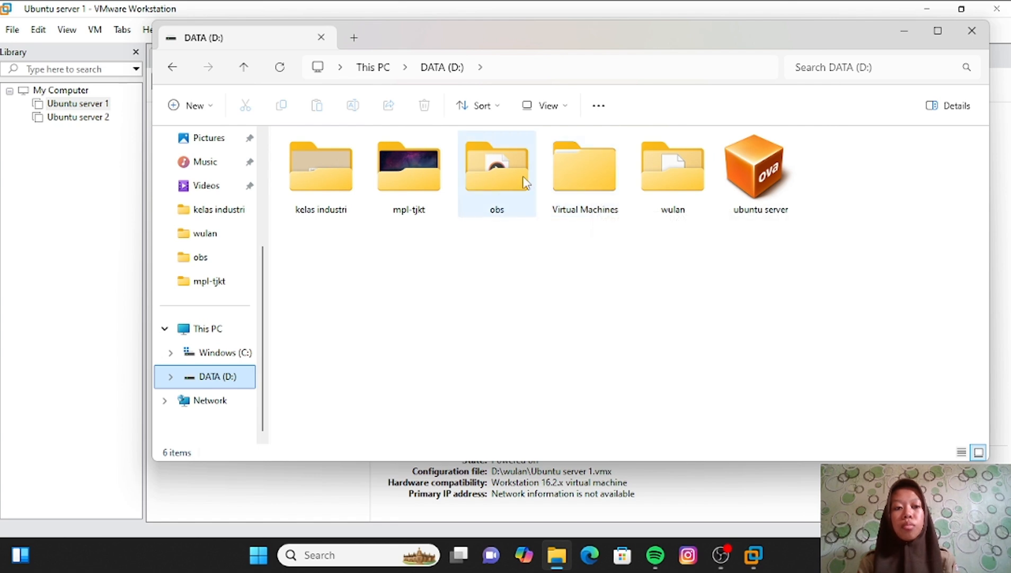
pyautogui.click(590, 172)
pyautogui.doubleClick(591, 173)
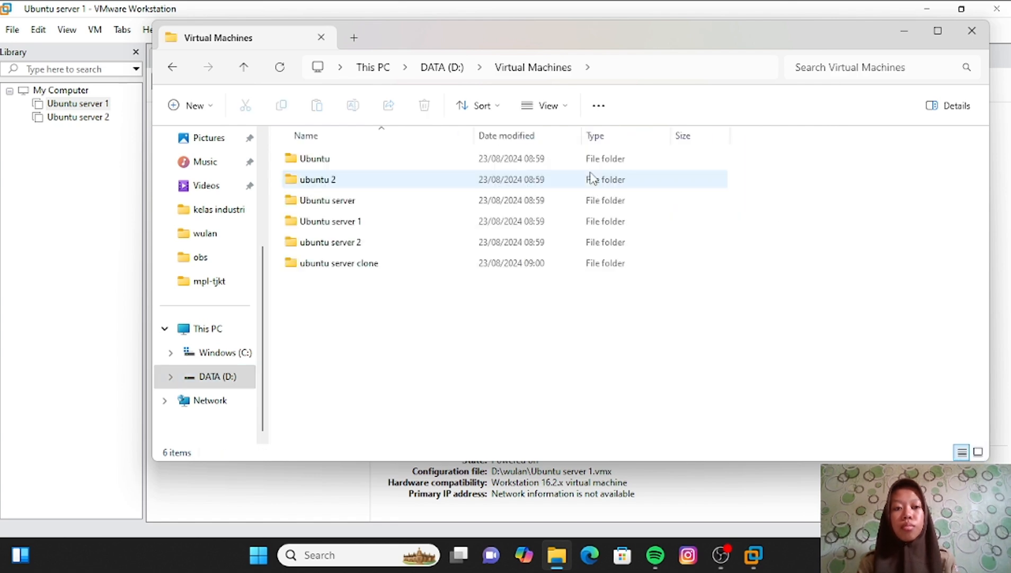
pyautogui.click(217, 377)
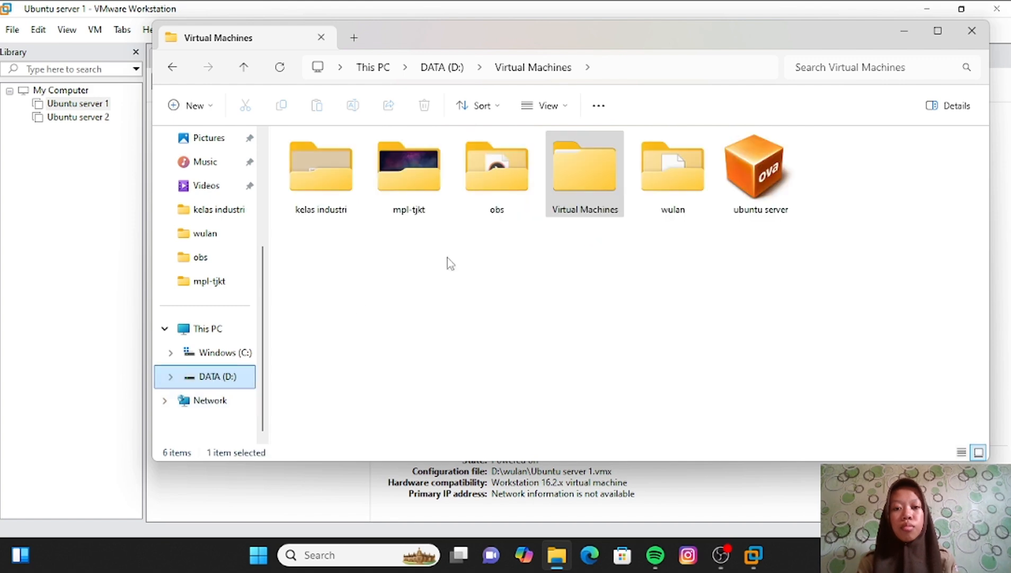
pyautogui.doubleClick(665, 188)
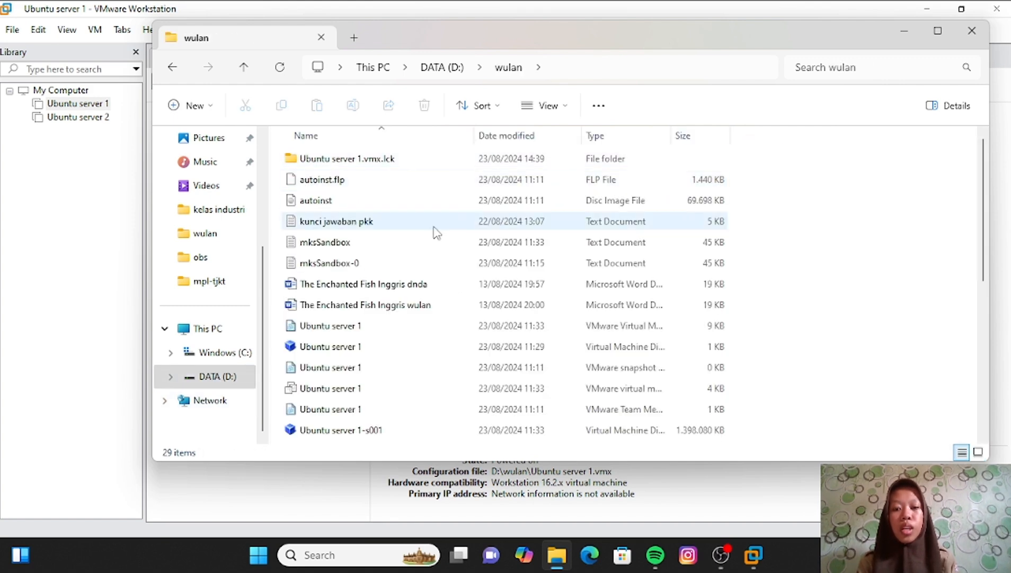
pyautogui.scroll(-4, 434, 232)
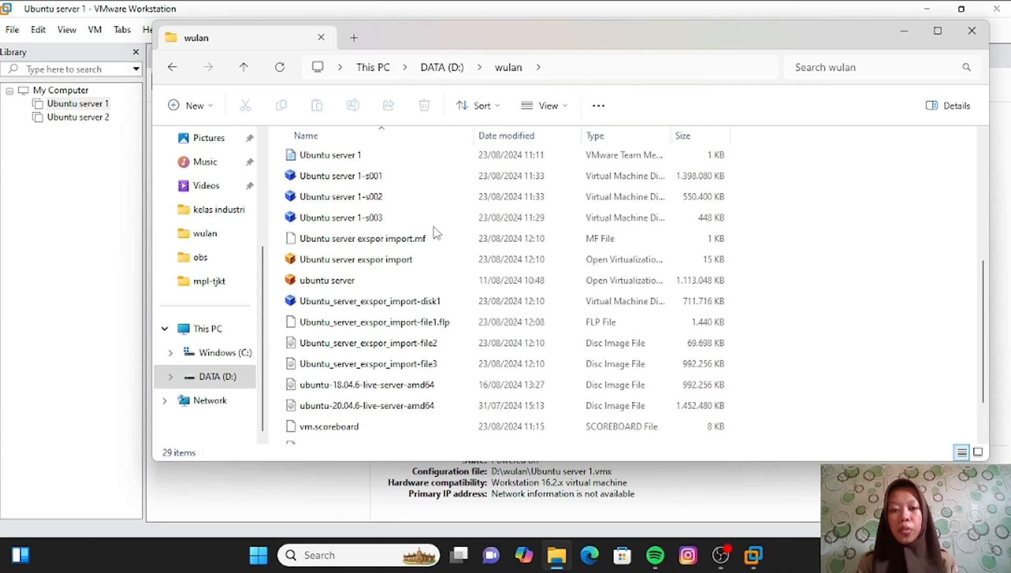
pyautogui.scroll(-1, 435, 232)
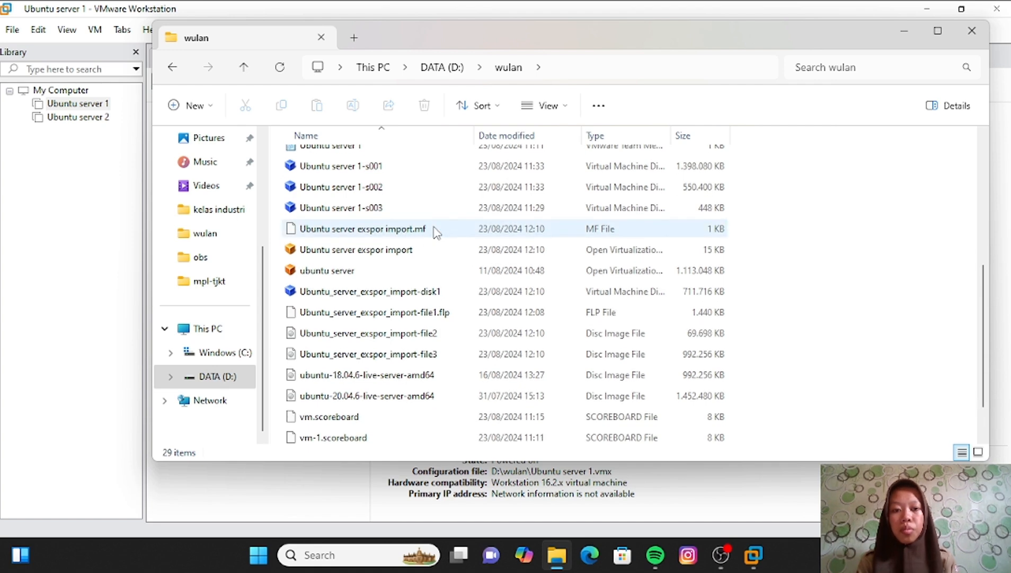
# - Open the 'Ubuntu server exspor import' OVF file with VMware Workstation
pyautogui.click(416, 258)
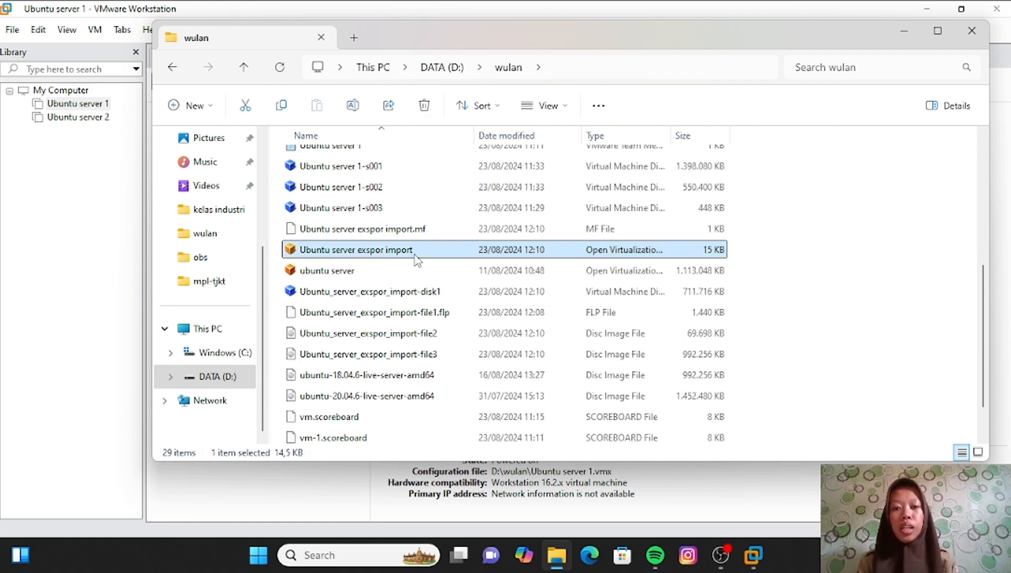
pyautogui.rightClick(417, 259)
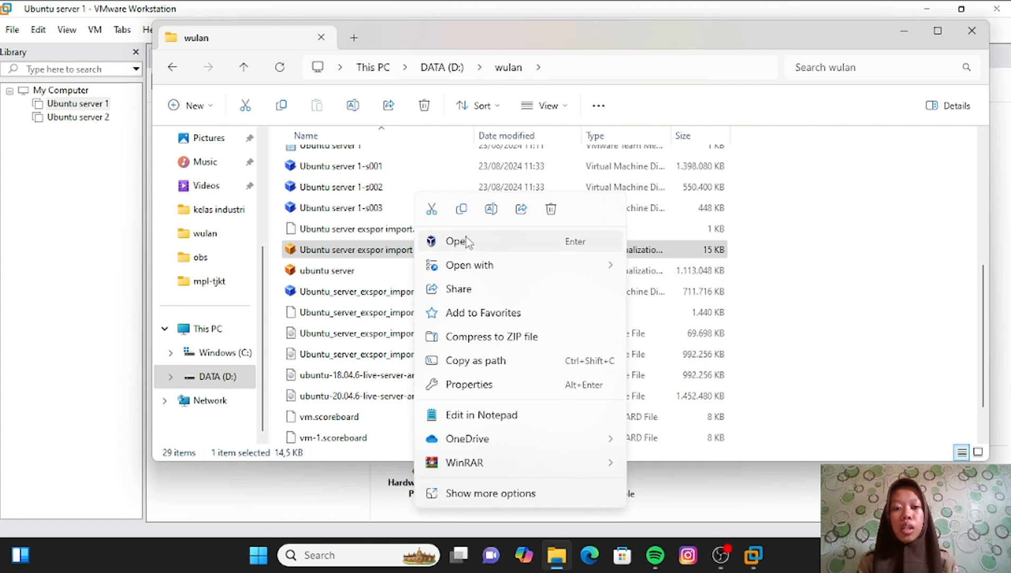
pyautogui.moveTo(509, 268)
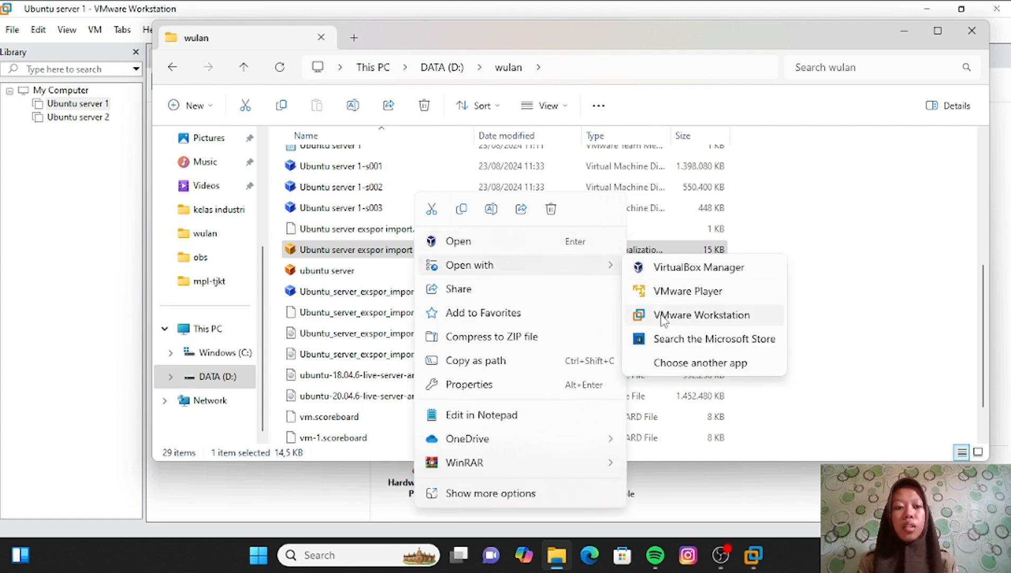
pyautogui.click(662, 315)
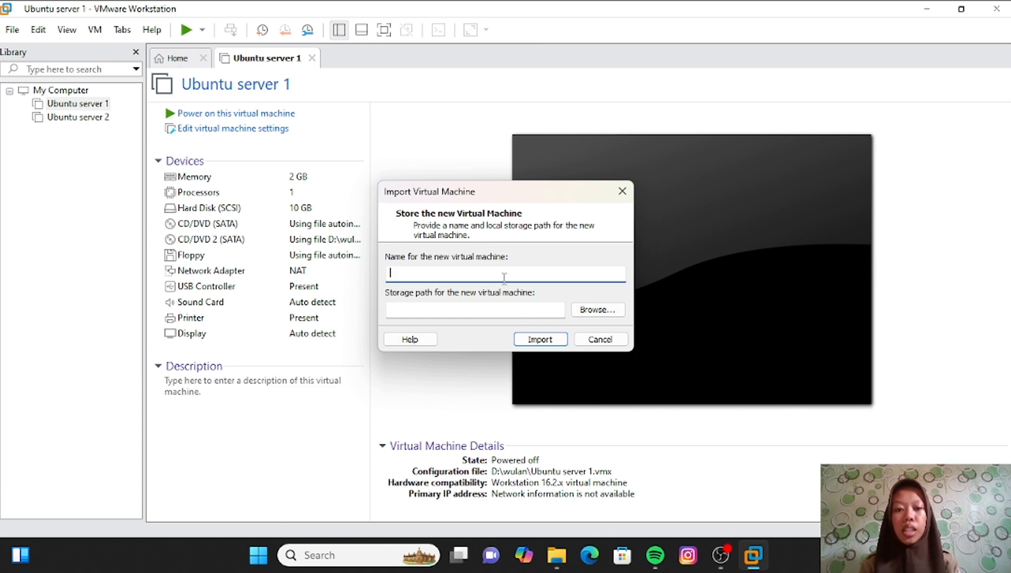
# - Import the OVF as 'ubuntu server 3', then select it in the library and power it on
pyautogui.write('ubu')
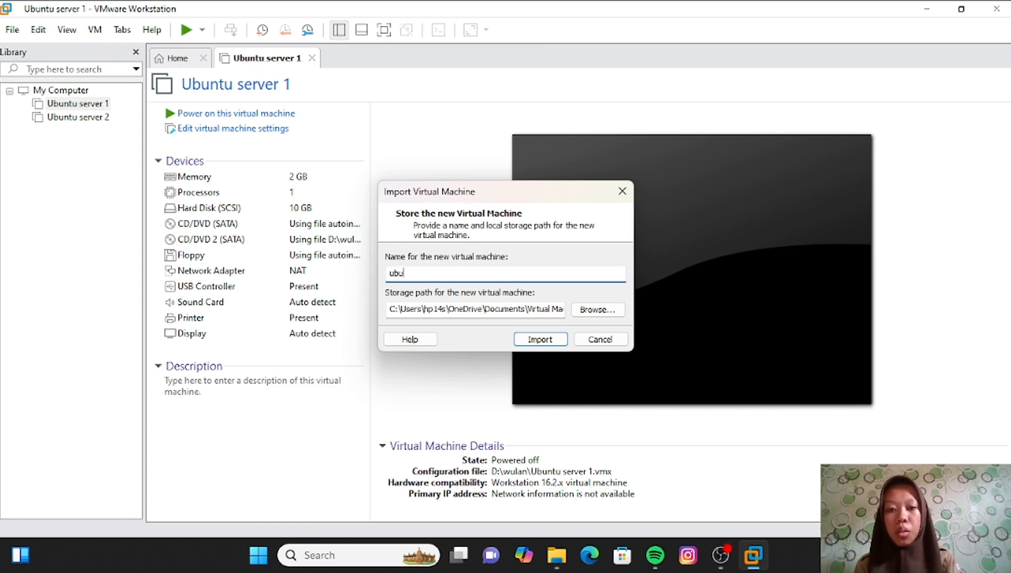
pyautogui.write('ntu serv')
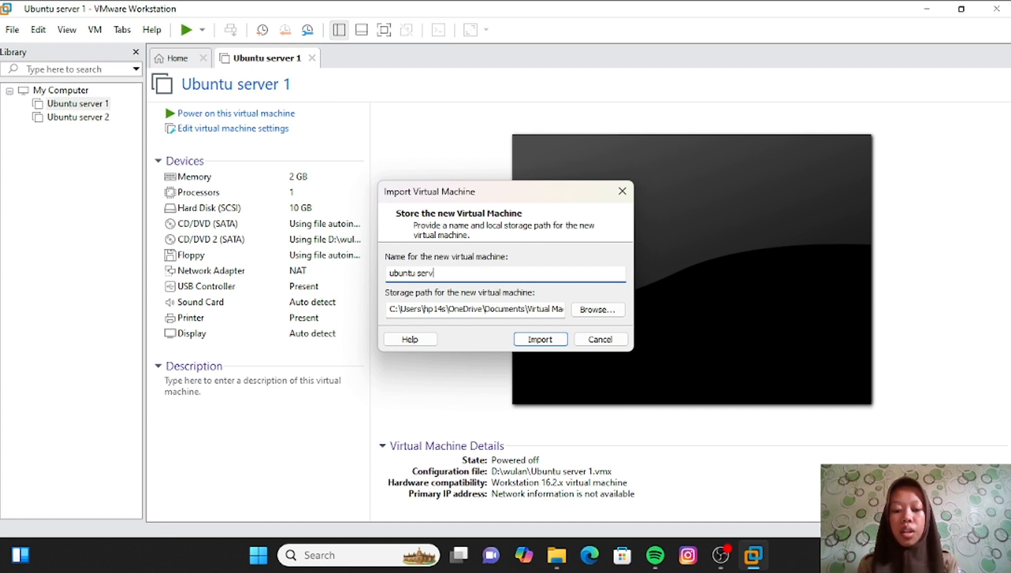
pyautogui.write('er 3')
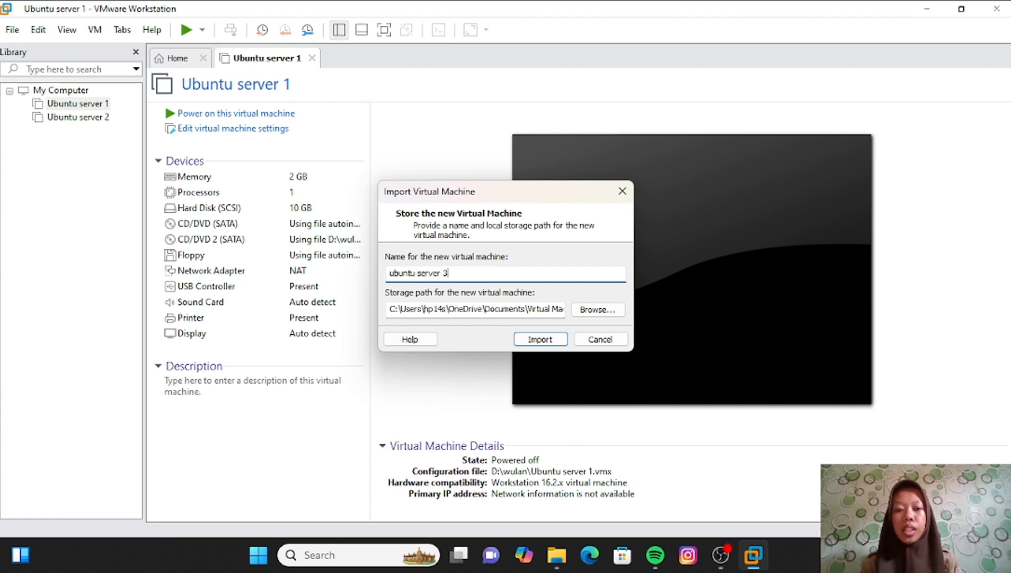
pyautogui.click(549, 340)
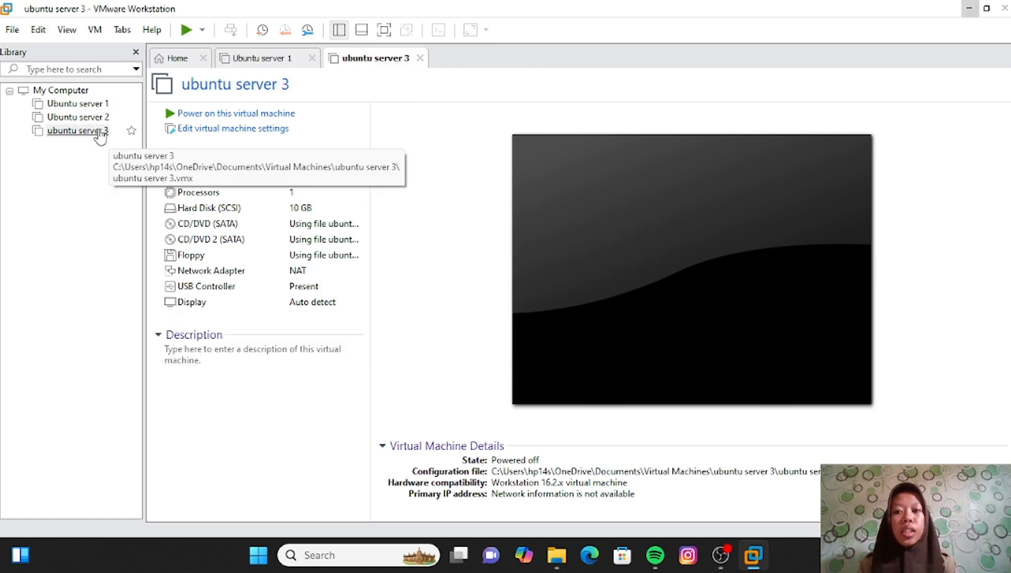
pyautogui.click(101, 133)
pyautogui.click(183, 114)
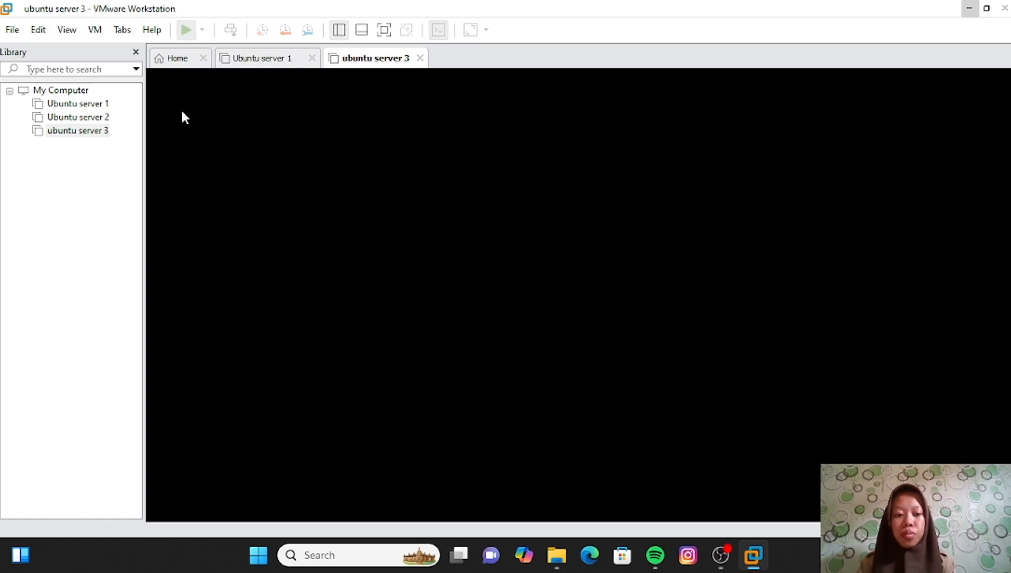
# - Log in at the ubuntu server 3 console with the account username and password
pyautogui.click(182, 112)
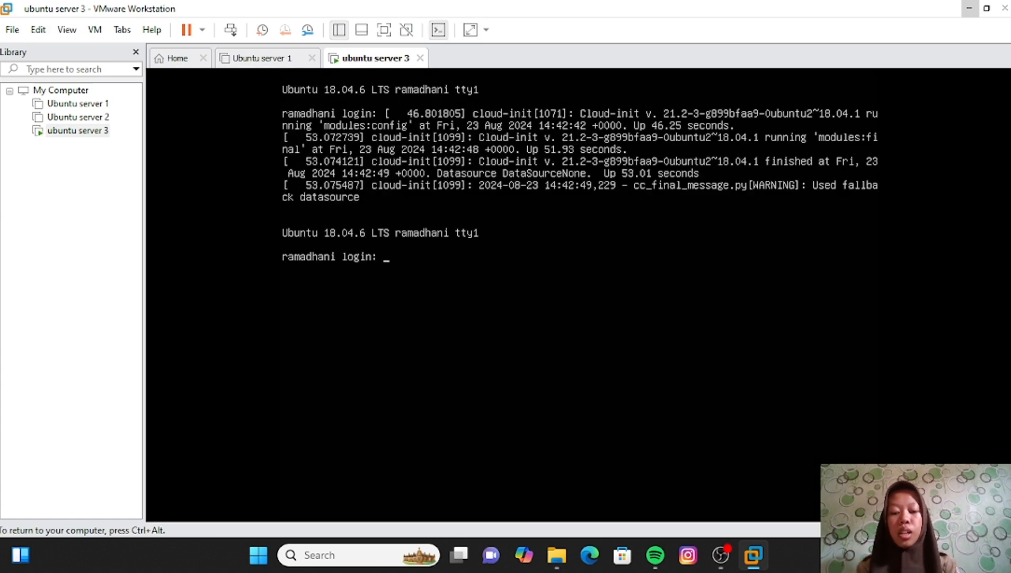
pyautogui.write('wulan')
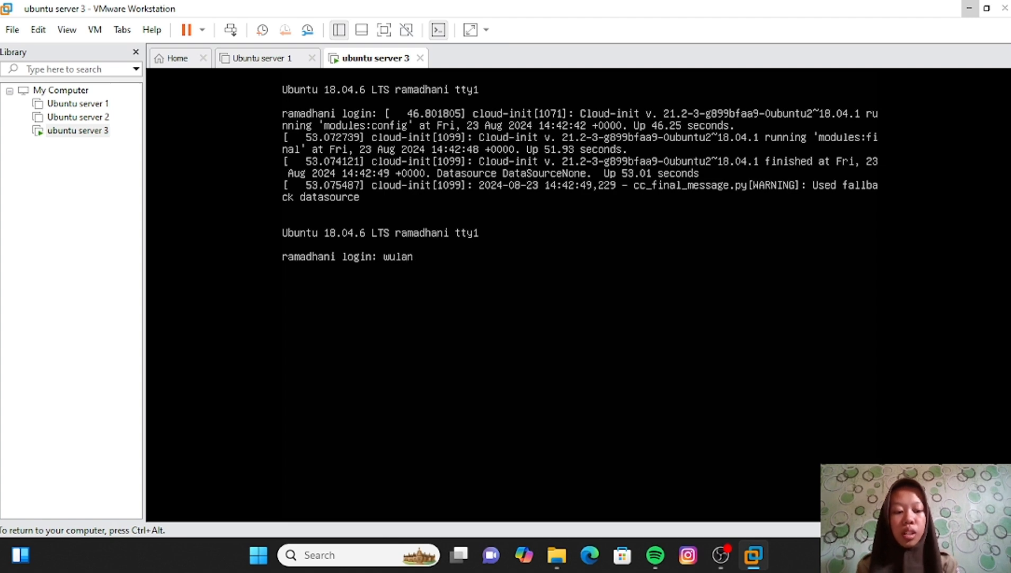
pyautogui.press('Return')
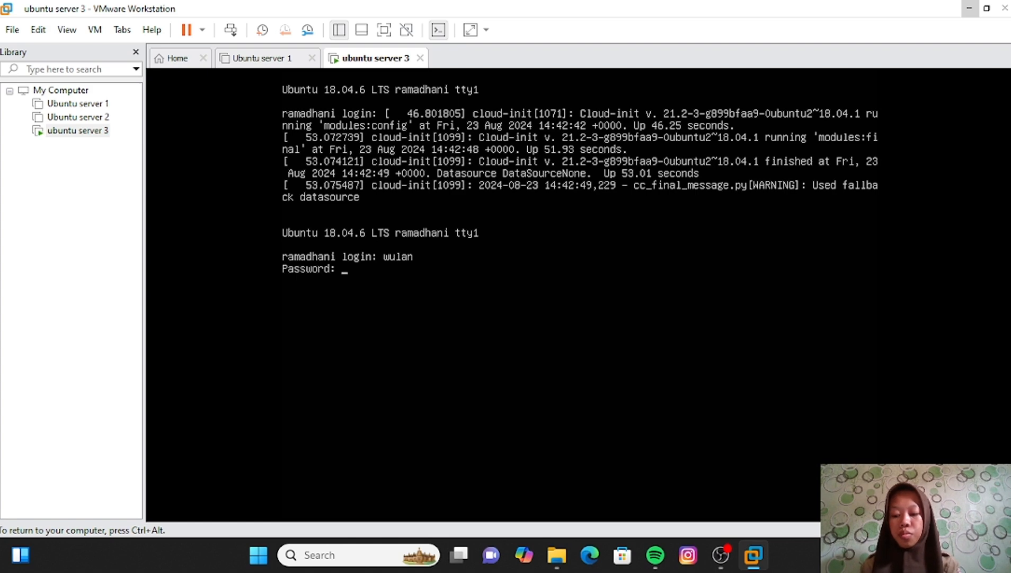
pyautogui.press('Return')
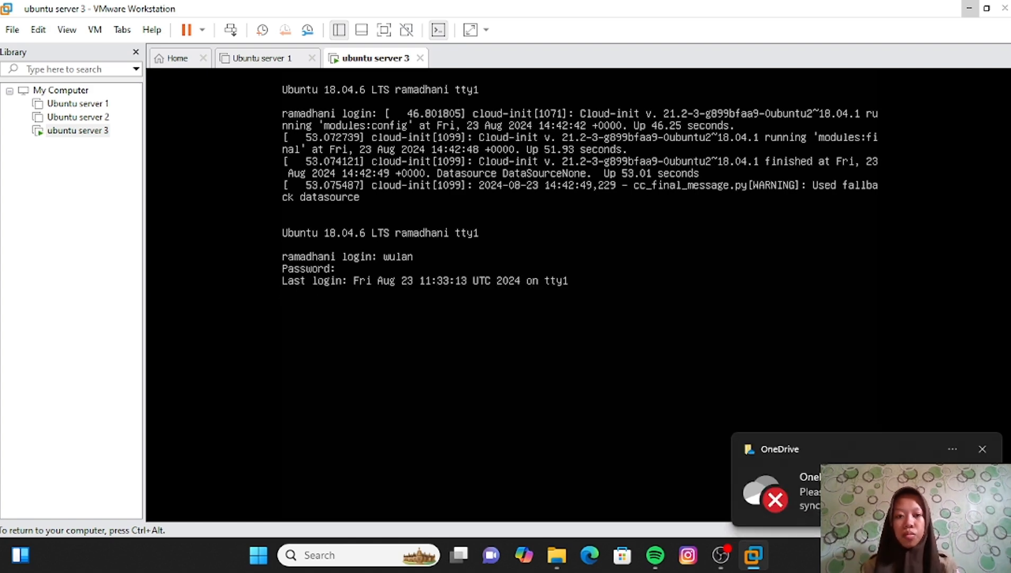